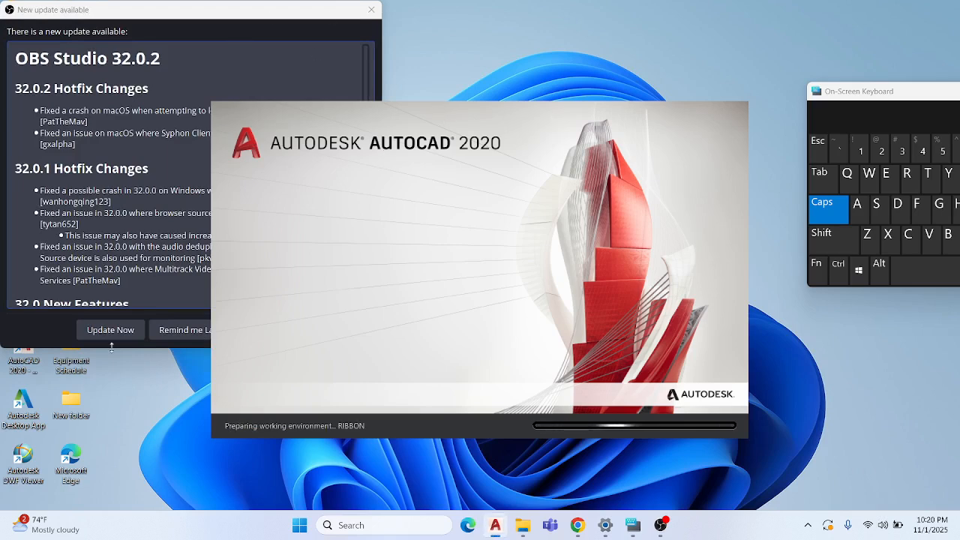
Postpone the OBS Studio update notice and create a new blank drawing
click(177, 330)
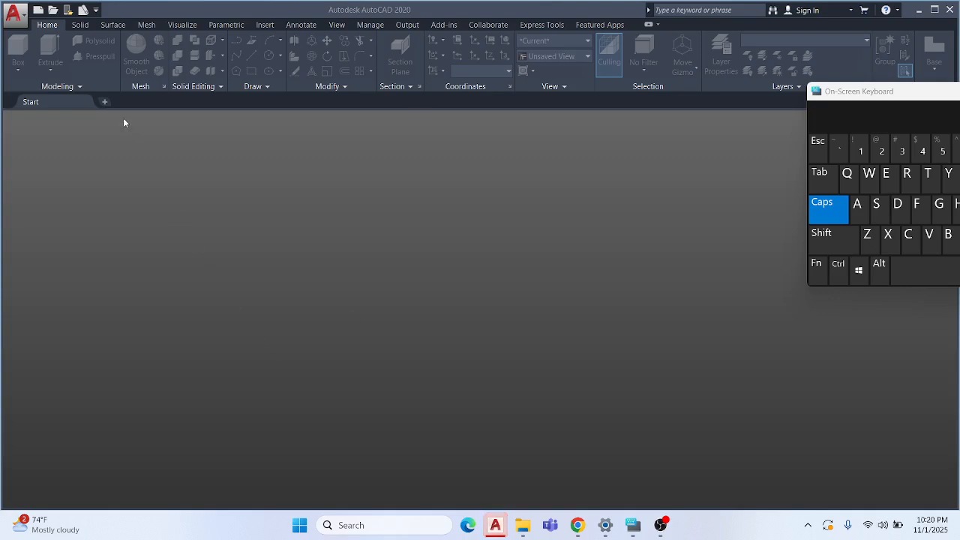
click(105, 103)
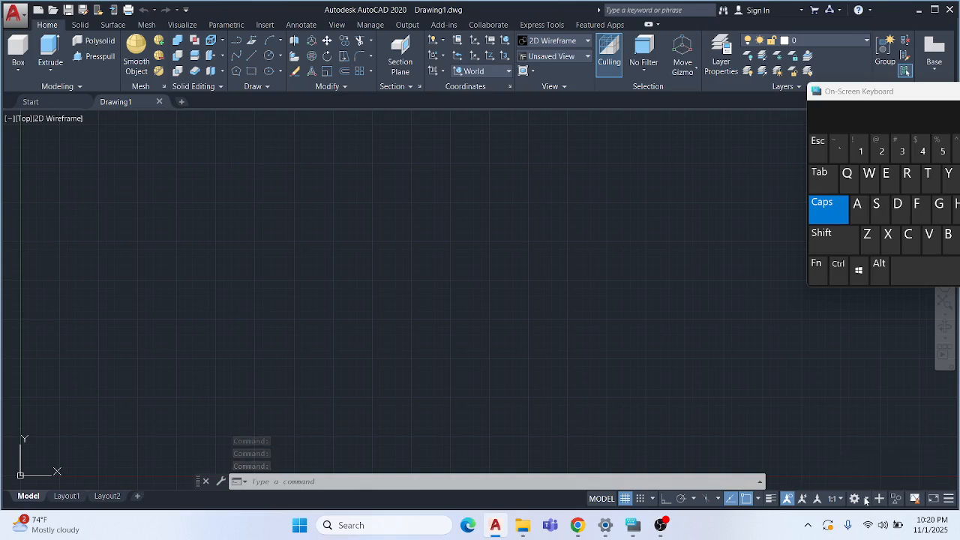
Switch the workspace to Drafting & Annotation
click(866, 499)
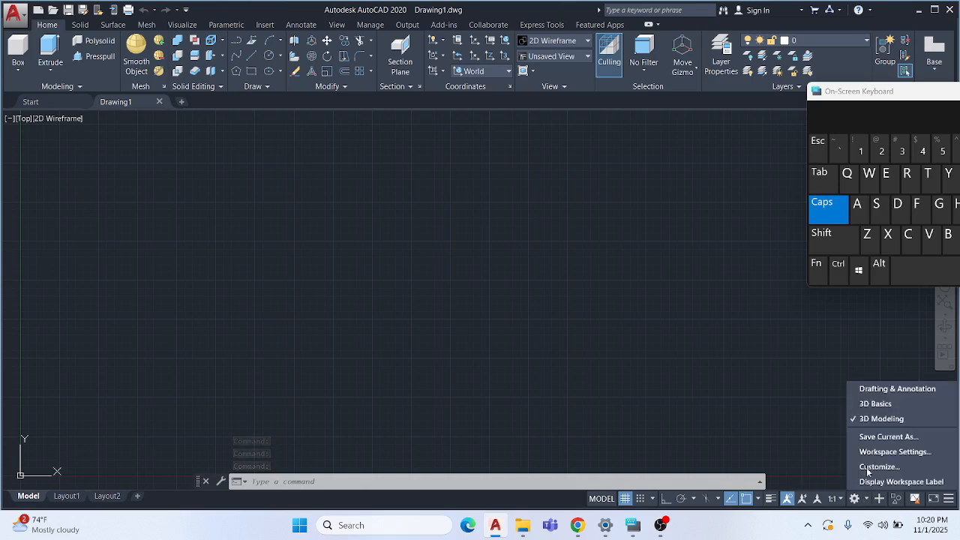
click(868, 390)
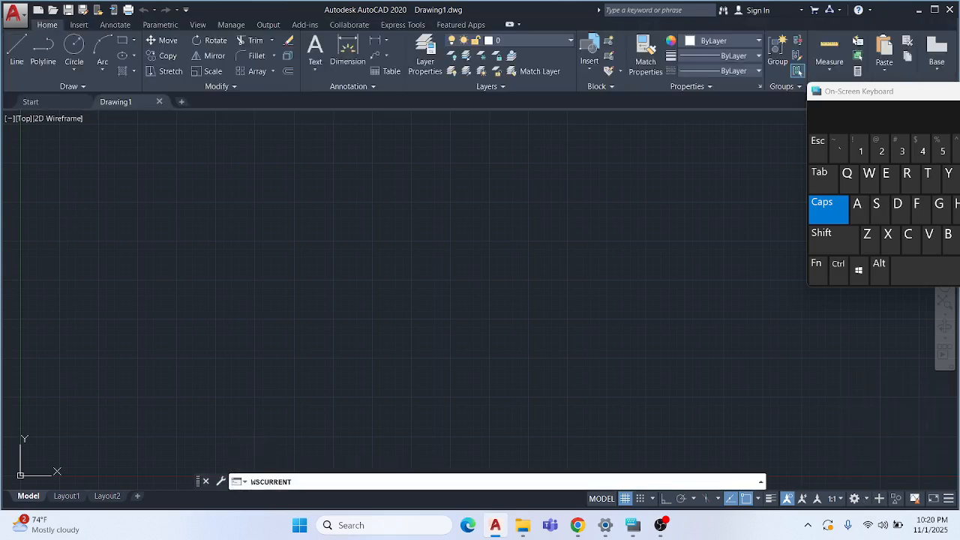
middle_drag(220, 210, 161, 231)
scroll(189, 193, down, 2)
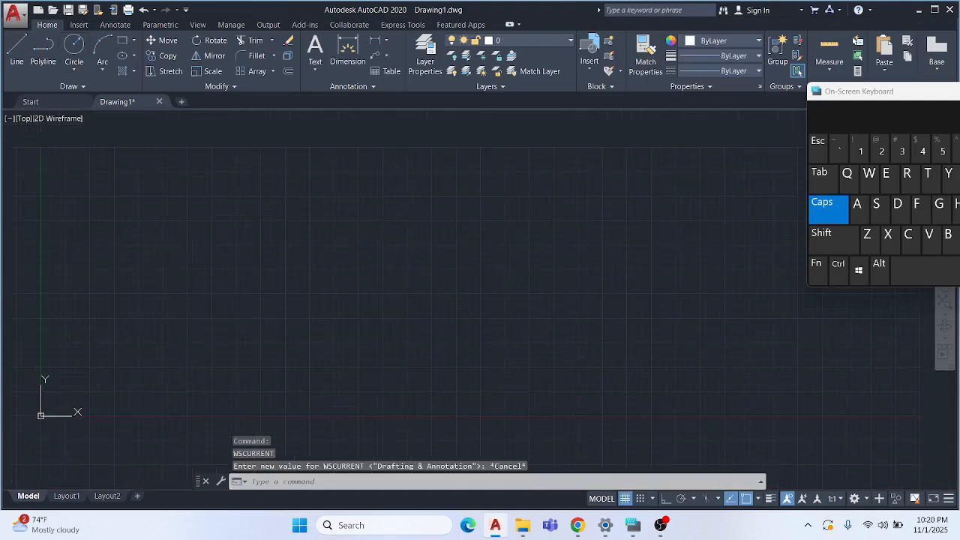
click(78, 25)
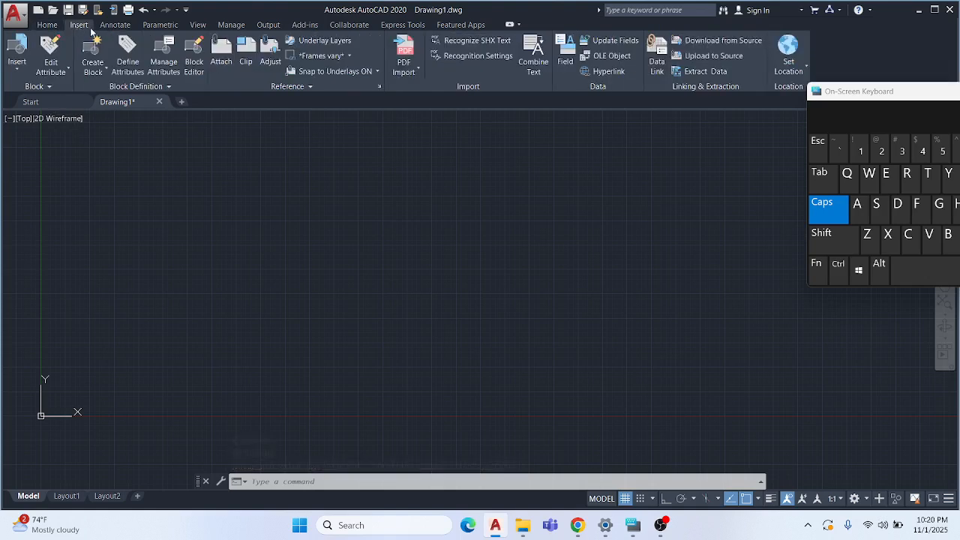
click(112, 26)
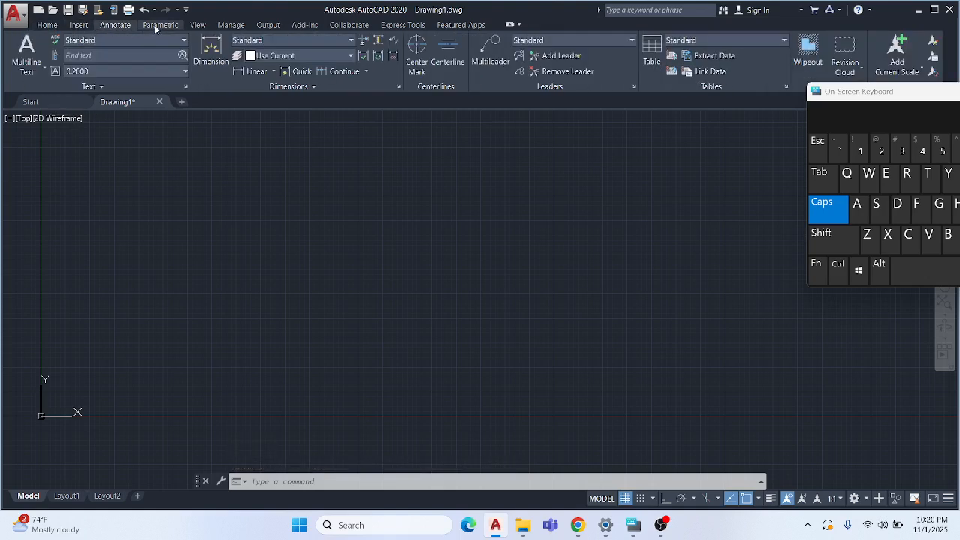
click(154, 27)
click(199, 26)
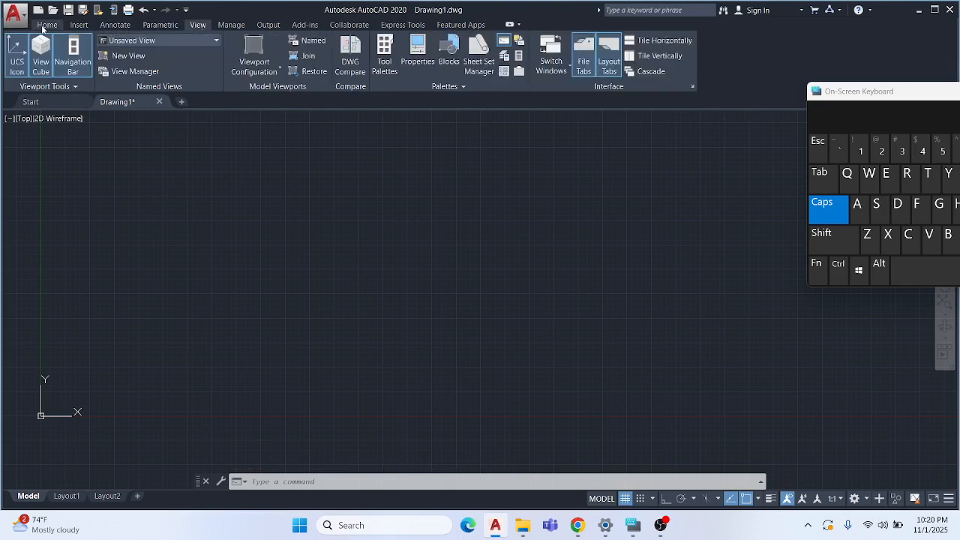
click(47, 26)
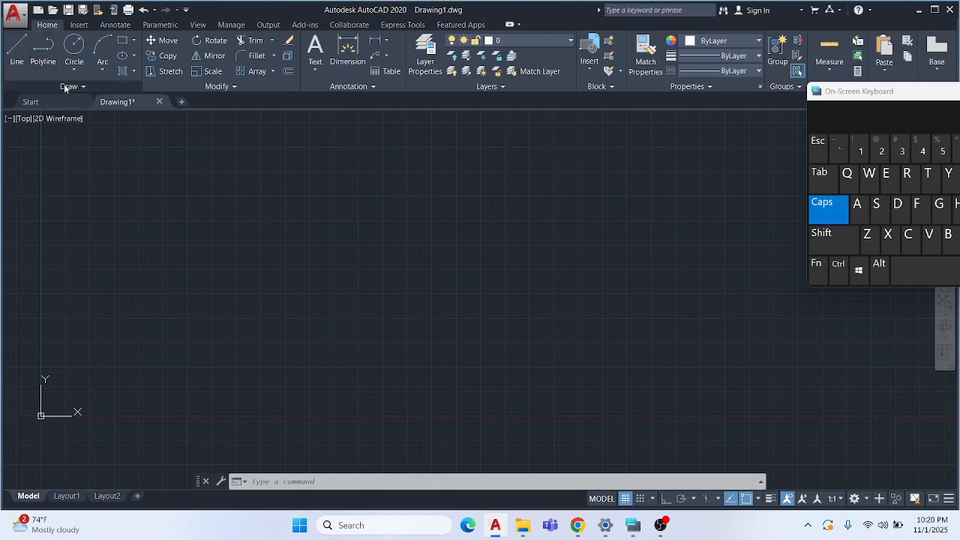
Draw two connected line segments in the upper drawing area: a nearly horizontal one and one sloping down to the right from its end
click(22, 63)
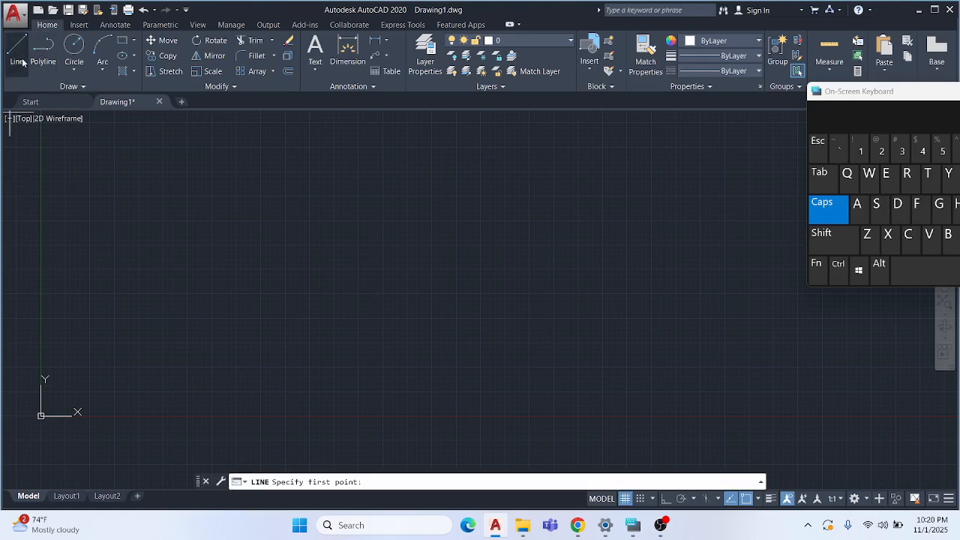
click(235, 200)
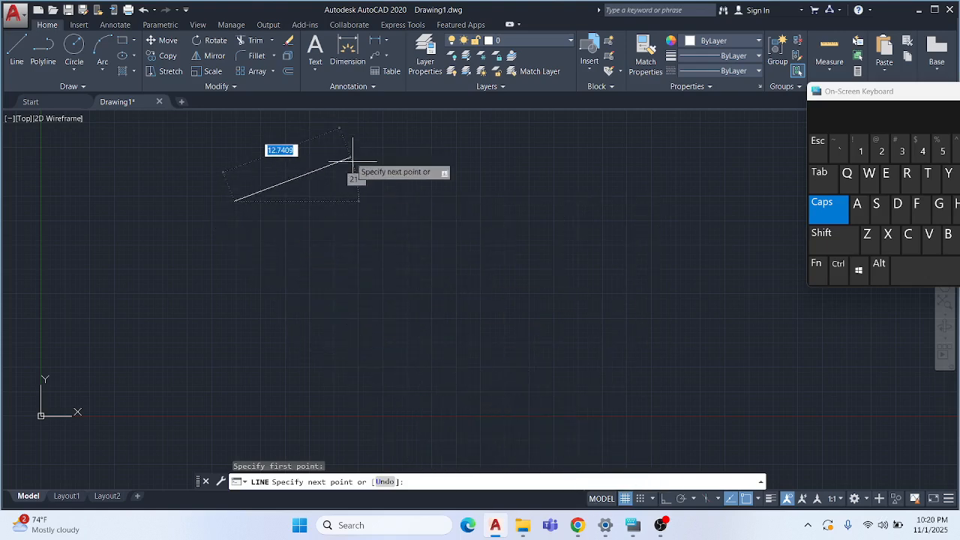
click(373, 200)
click(409, 267)
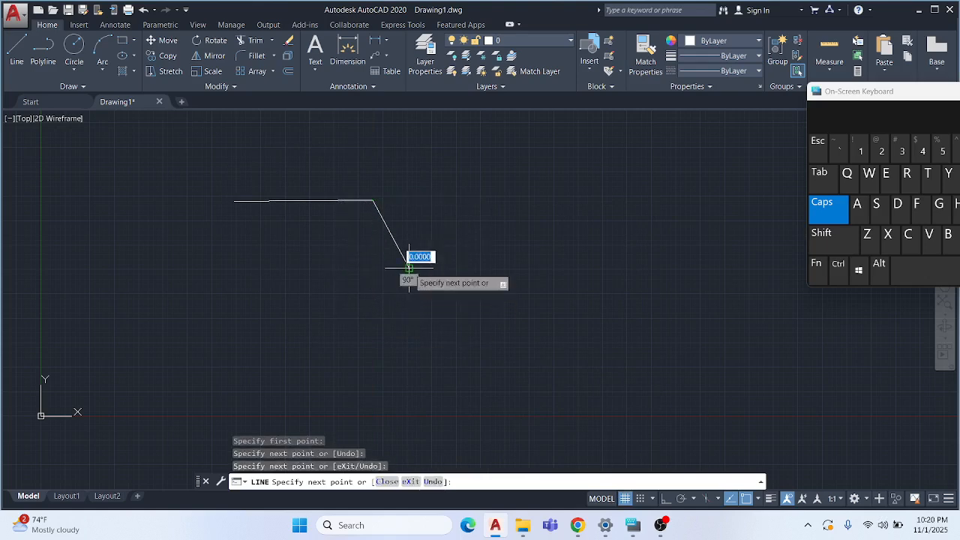
click(817, 147)
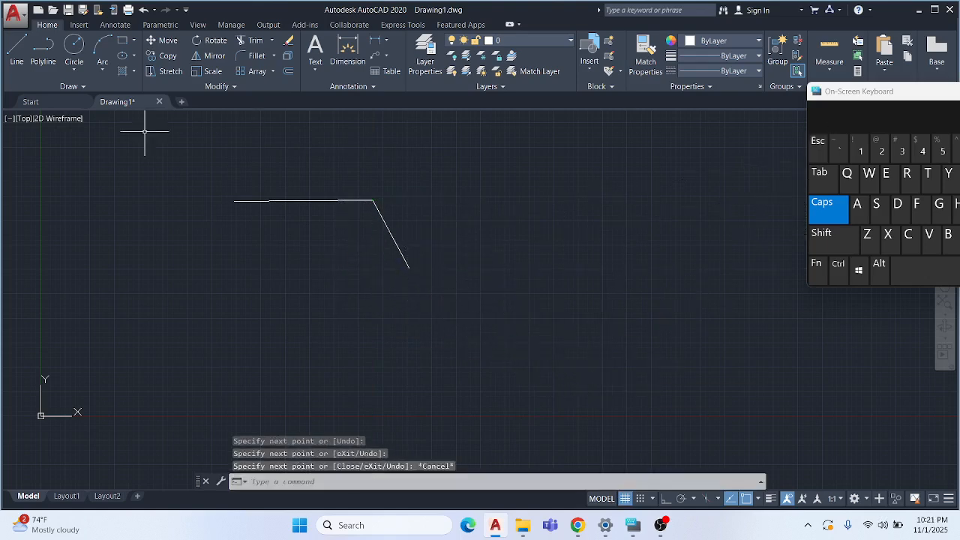
Draw a closed five-sided polyline to the right of the two line segments, ending at its start point
click(49, 67)
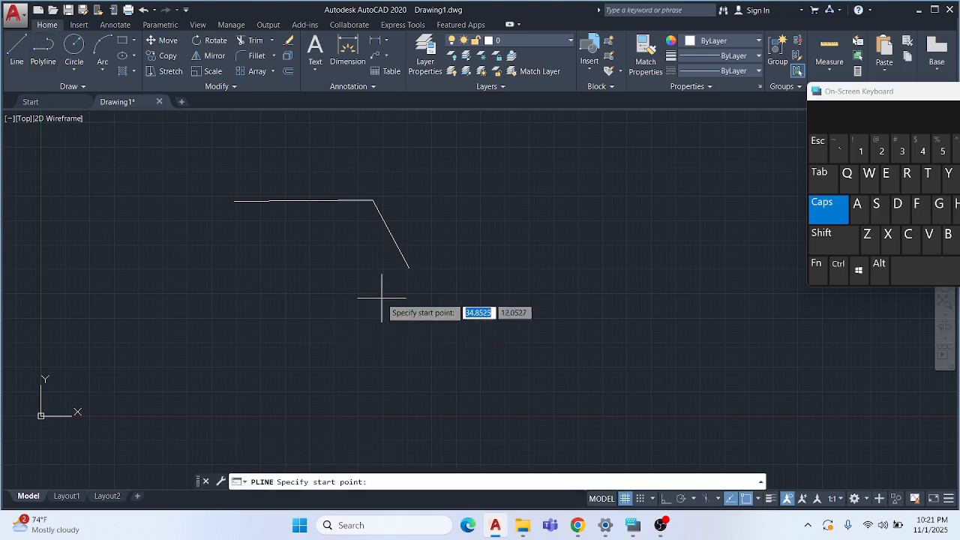
click(438, 217)
click(485, 158)
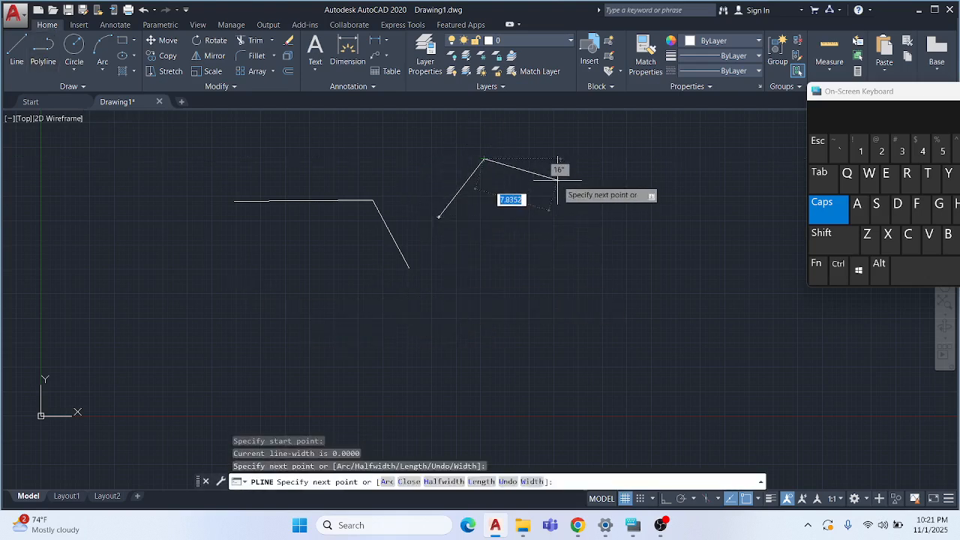
click(558, 180)
click(570, 238)
click(487, 267)
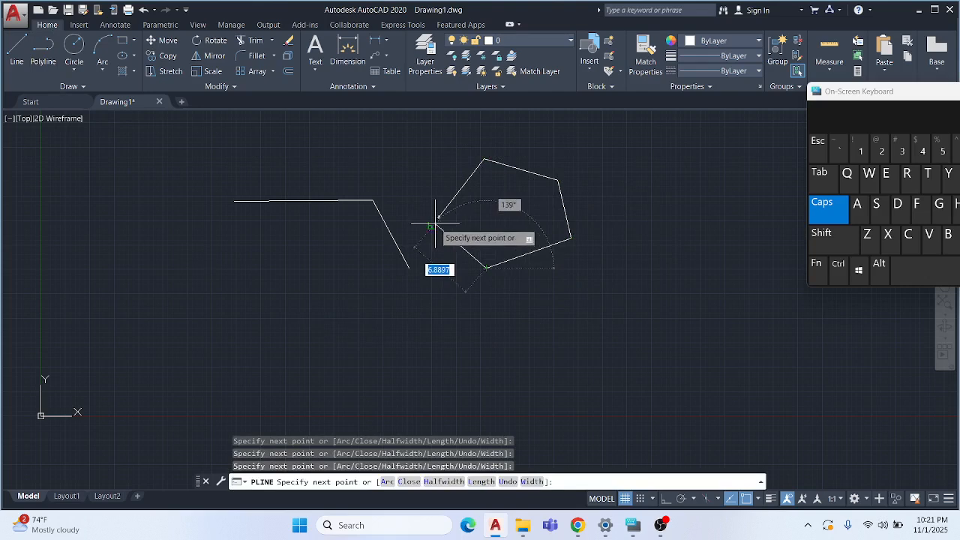
click(438, 216)
click(818, 141)
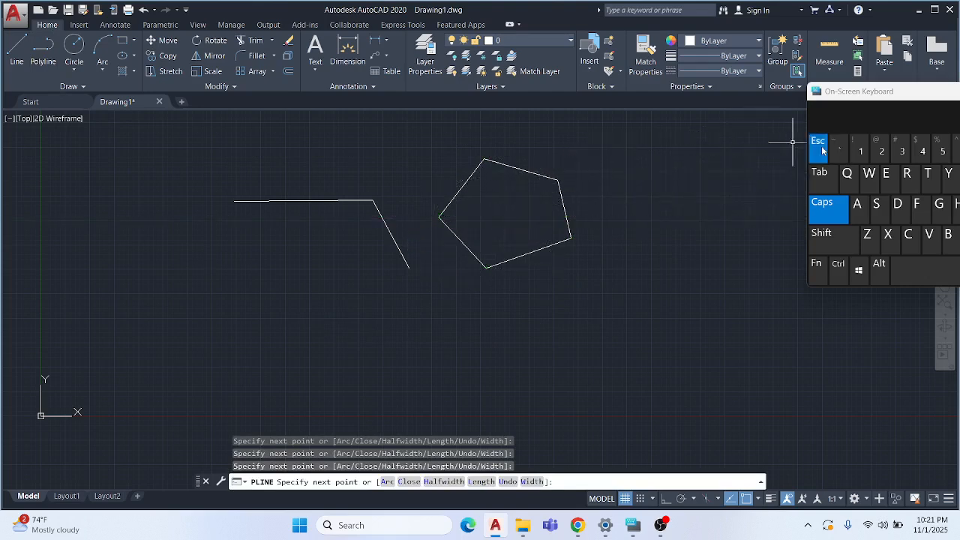
Select the five-sided polyline with a crossing window to check it as one object, and clear the selection
click(743, 216)
click(552, 194)
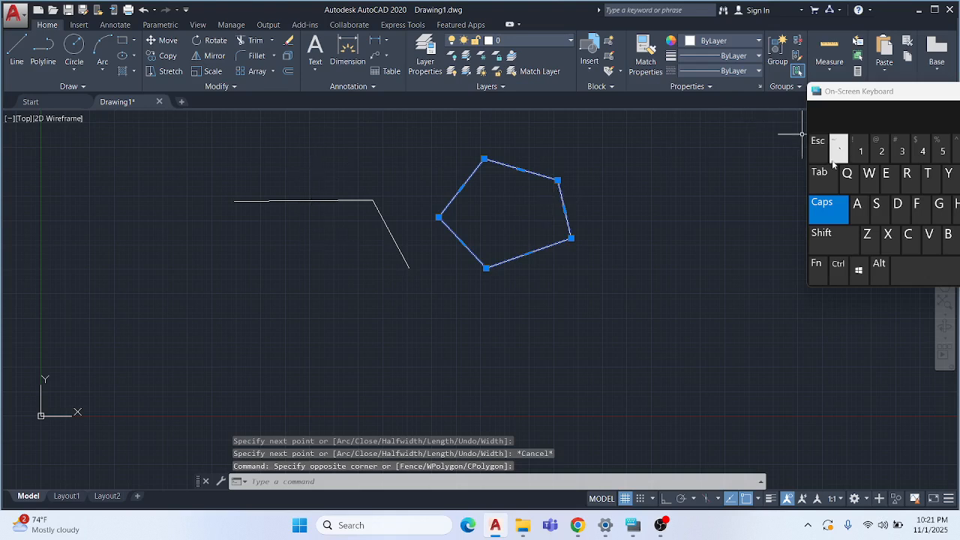
click(817, 142)
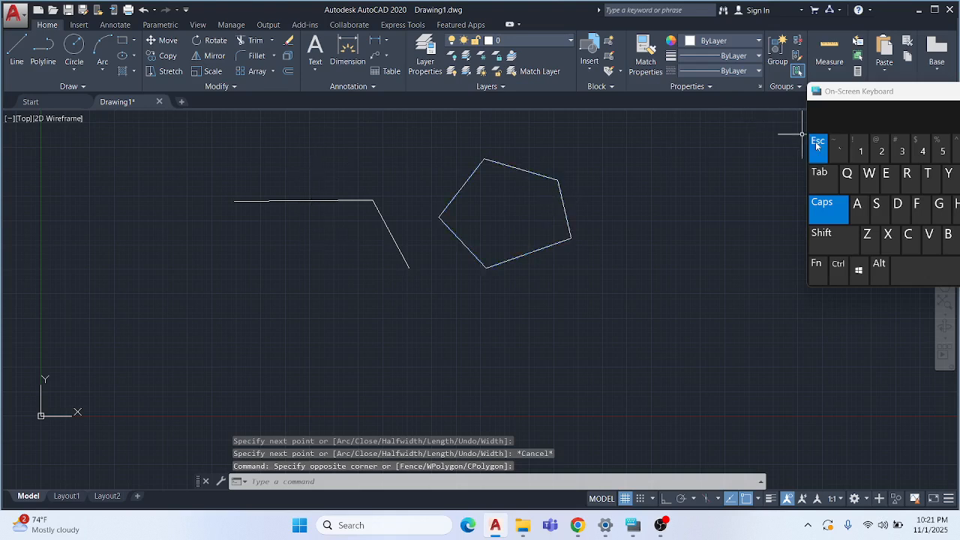
Draw a circle by center and radius below the start of the horizontal line
click(72, 72)
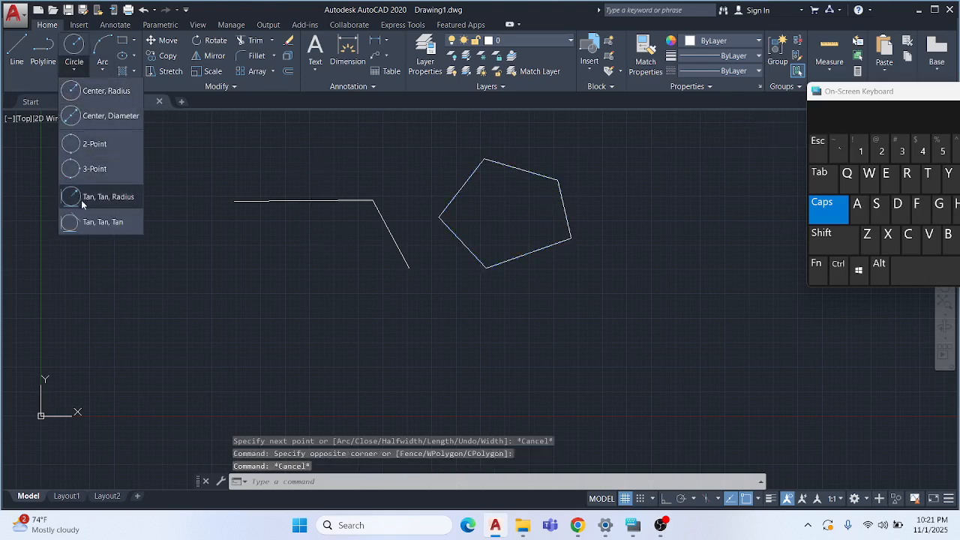
click(80, 93)
click(240, 284)
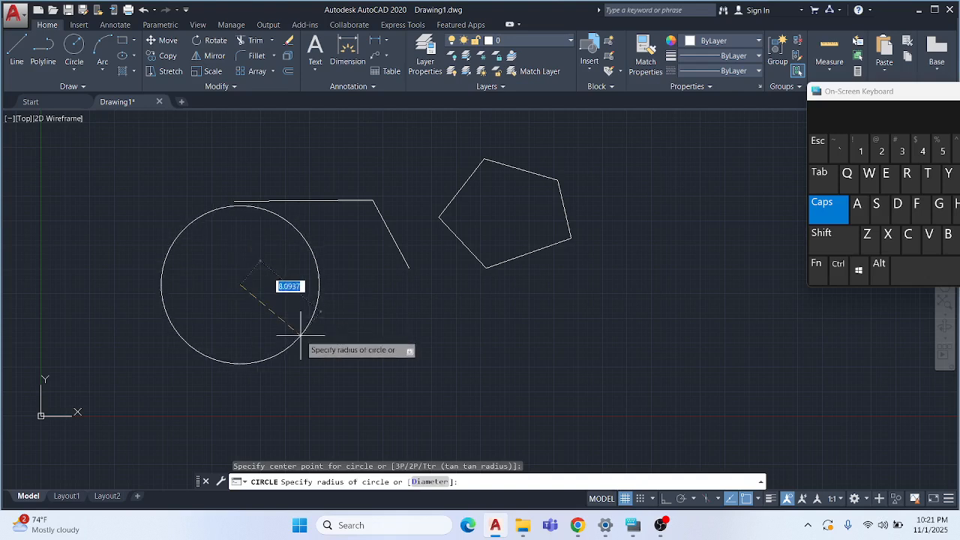
click(279, 288)
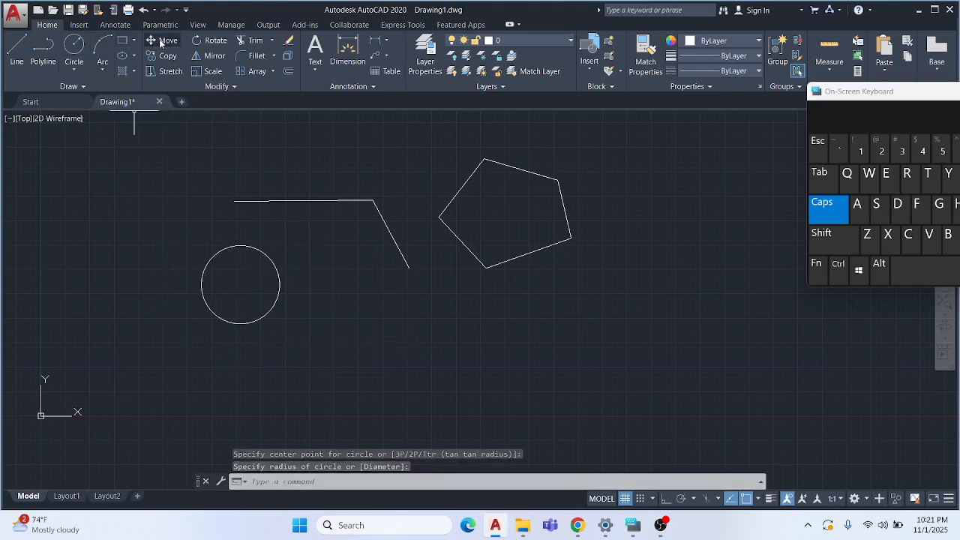
Draw a 6-sided polygon inscribed in a circle of radius 6, centered below the gap between the sloping line and the five-sided polyline
click(133, 40)
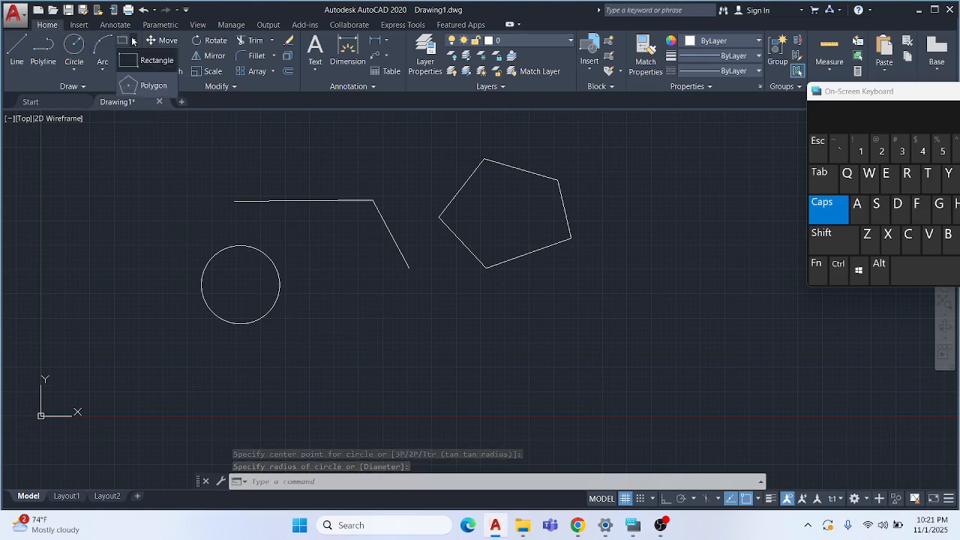
click(128, 85)
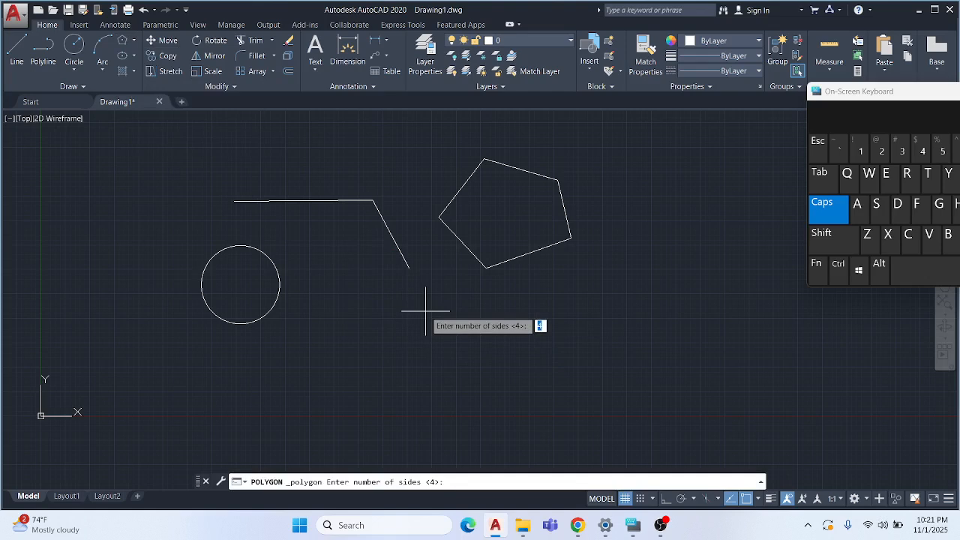
text(6)
key(Return)
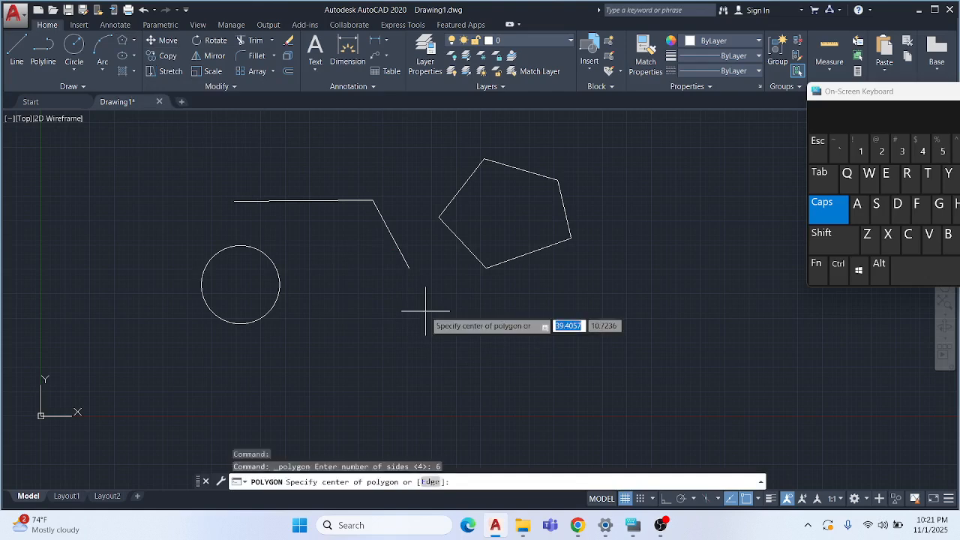
click(425, 310)
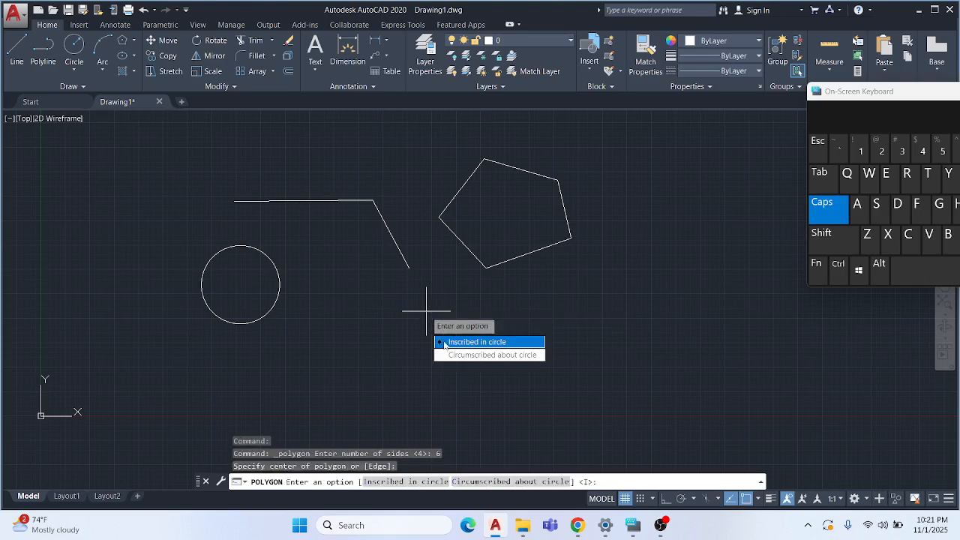
click(451, 344)
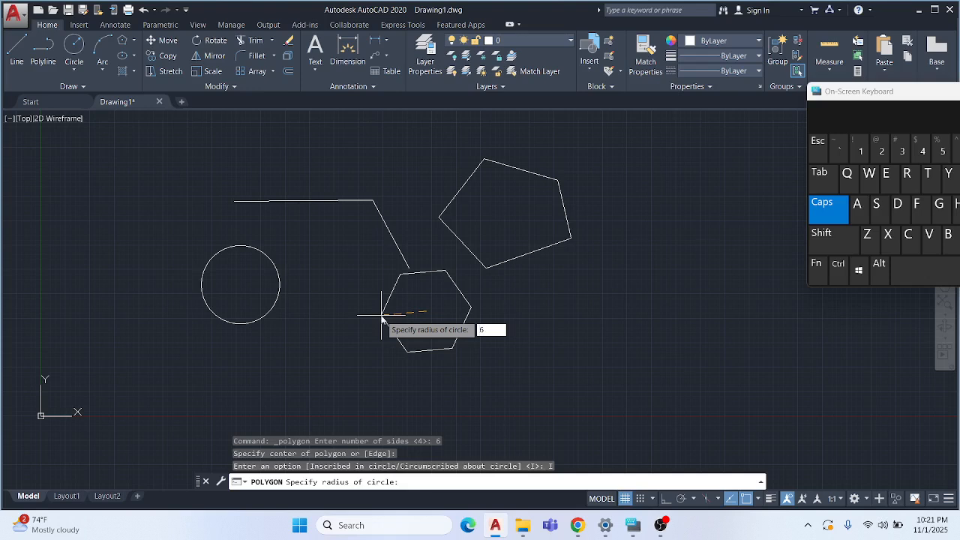
key(Return)
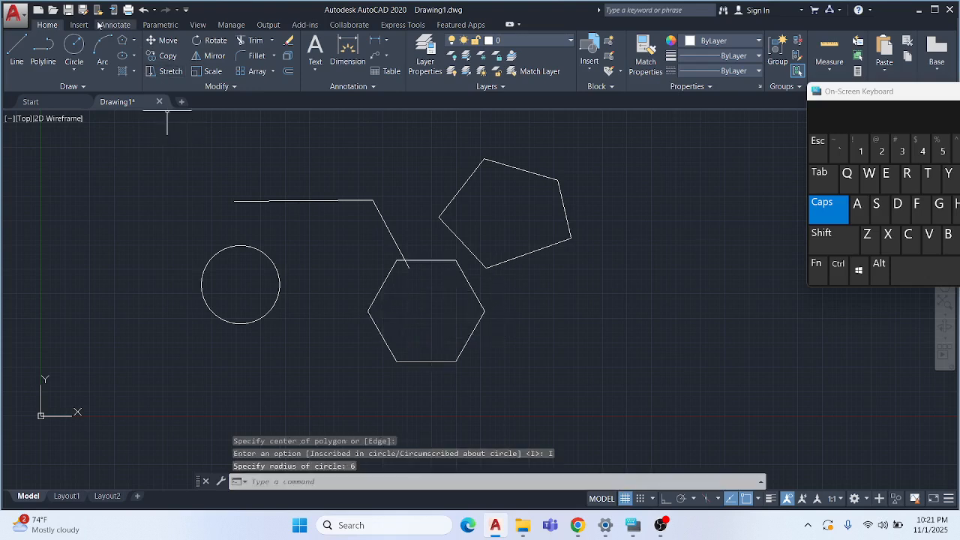
click(133, 56)
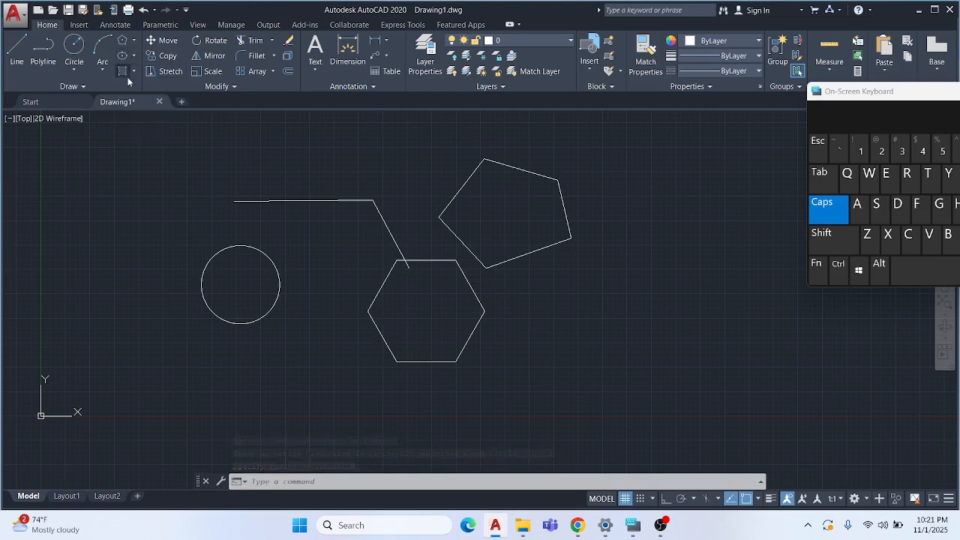
click(129, 72)
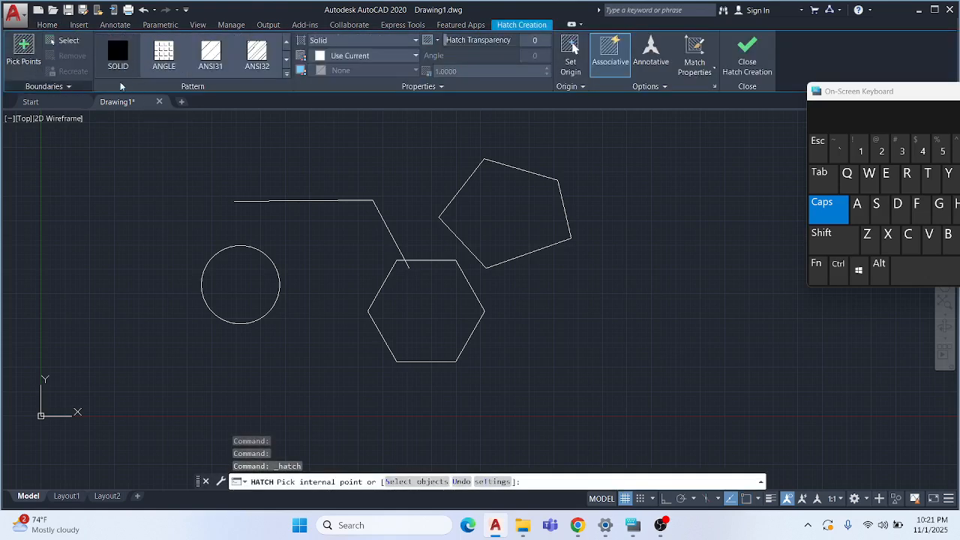
click(44, 26)
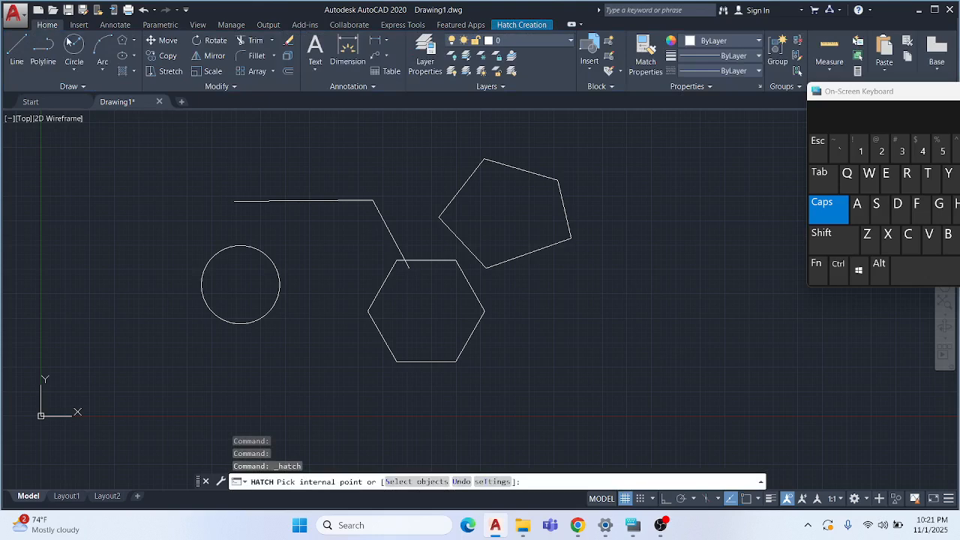
Draw a rectangular revision cloud around the corner where the horizontal and sloping lines meet
click(51, 87)
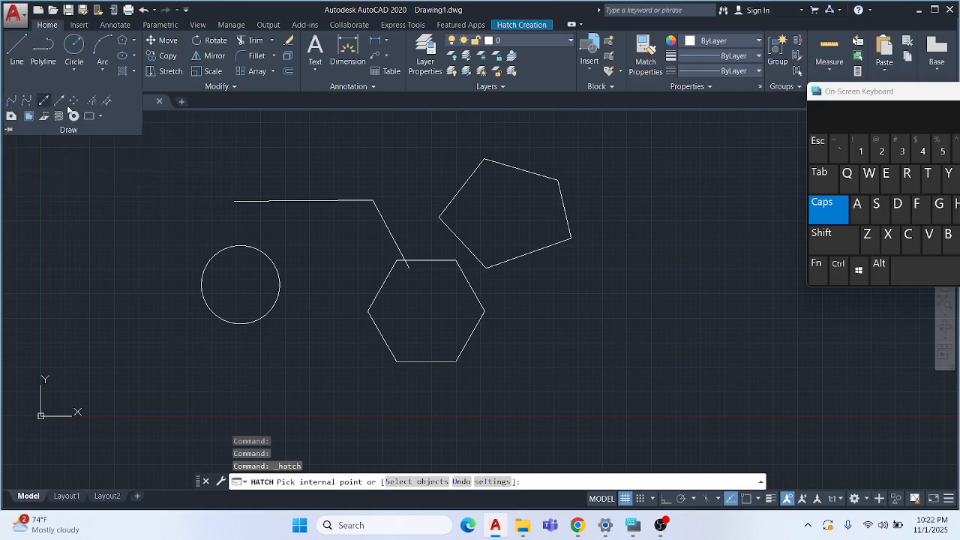
click(99, 117)
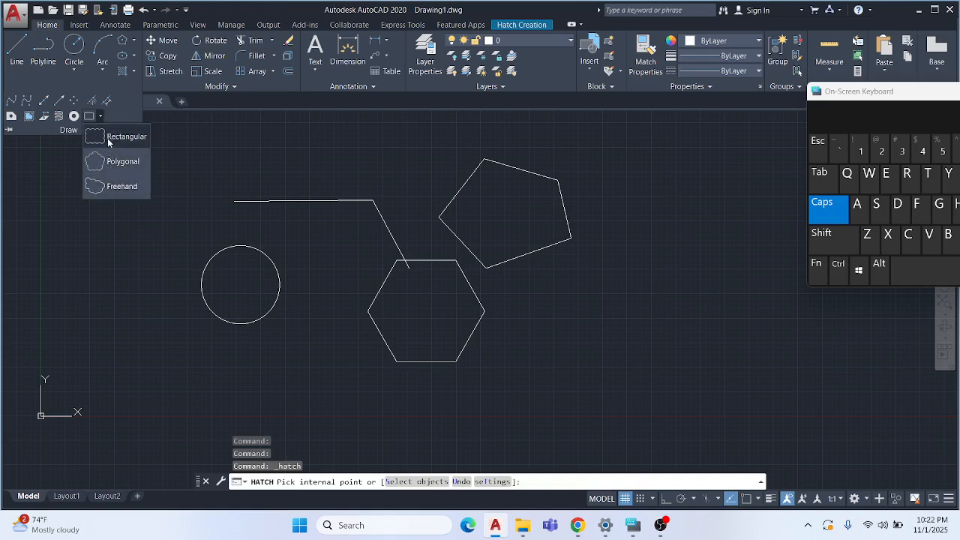
click(108, 137)
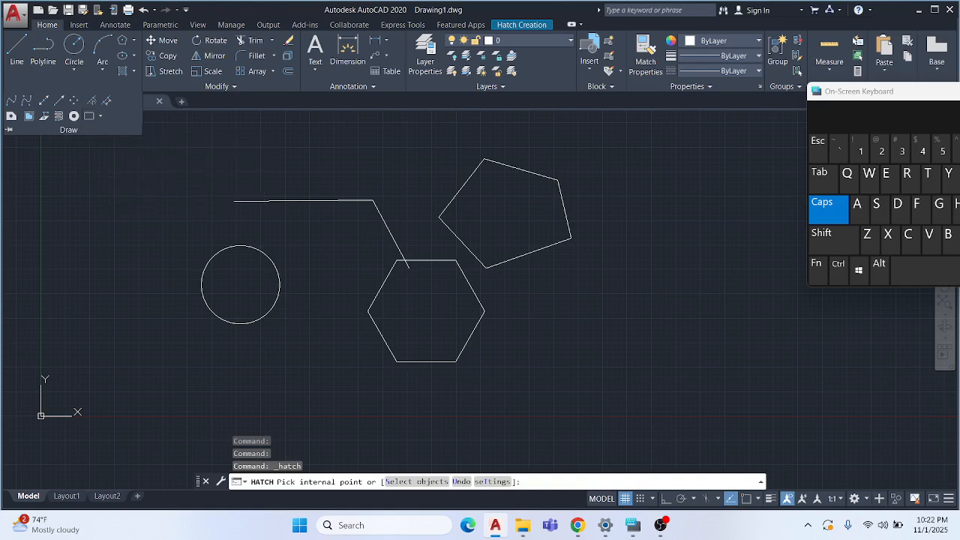
click(319, 169)
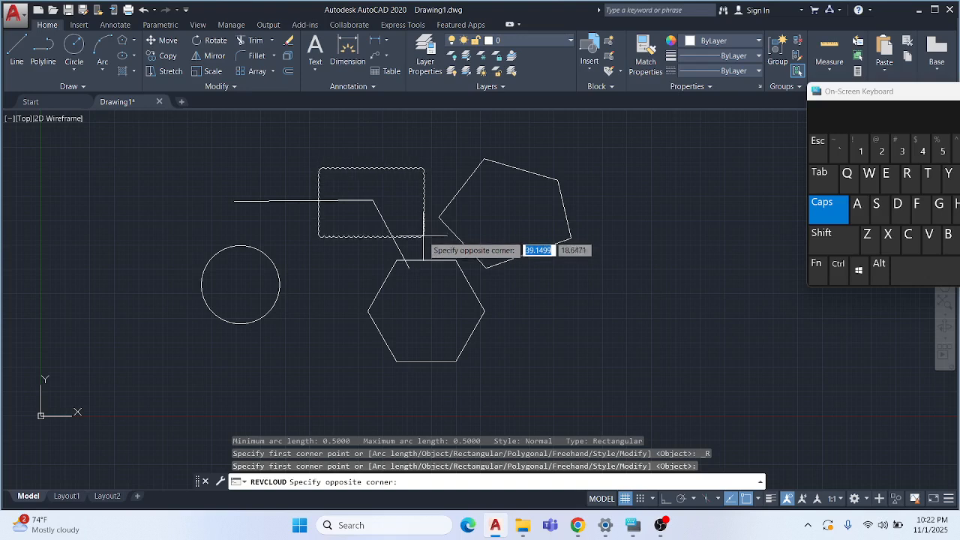
click(425, 245)
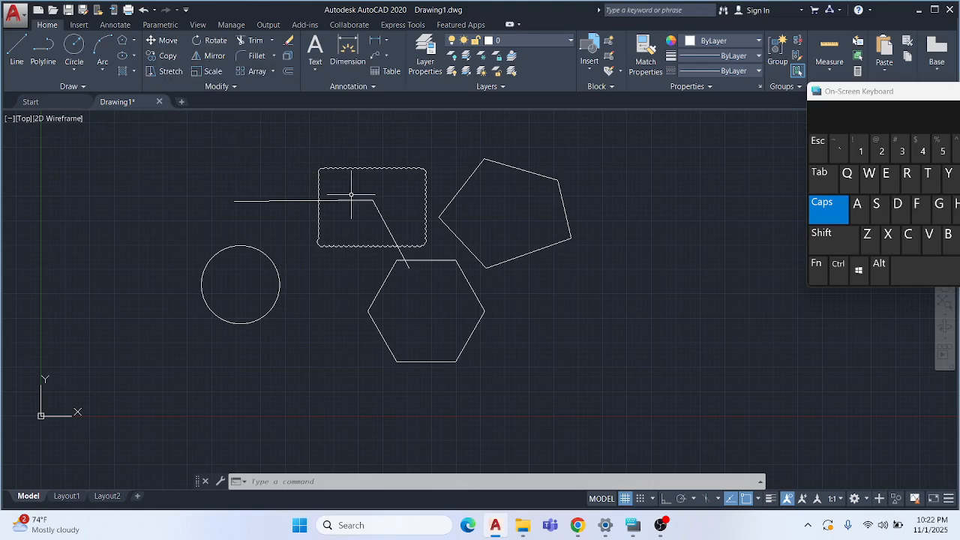
Move the five-sided polyline and the hexagon together to the right, away from the revision cloud
middle_drag(547, 159, 422, 189)
click(422, 183)
click(328, 303)
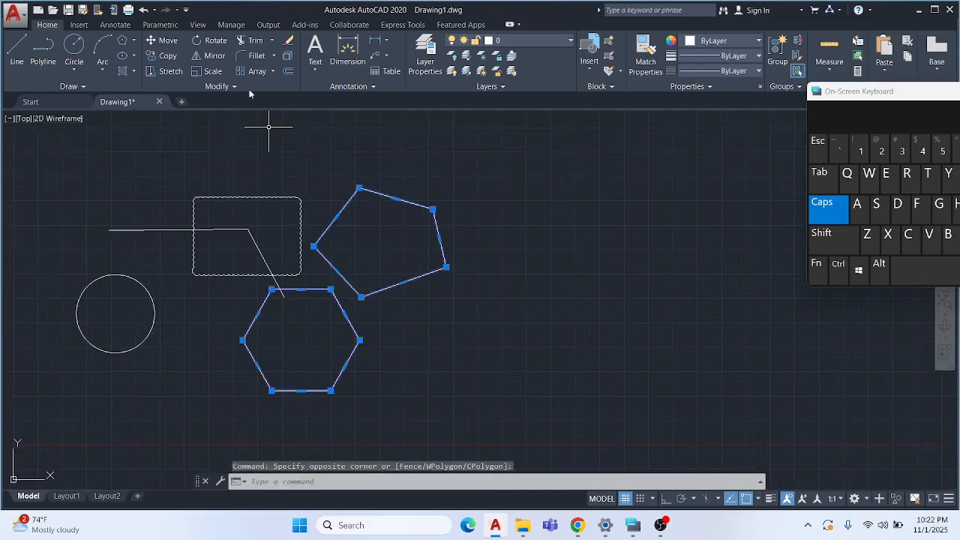
click(171, 44)
click(390, 230)
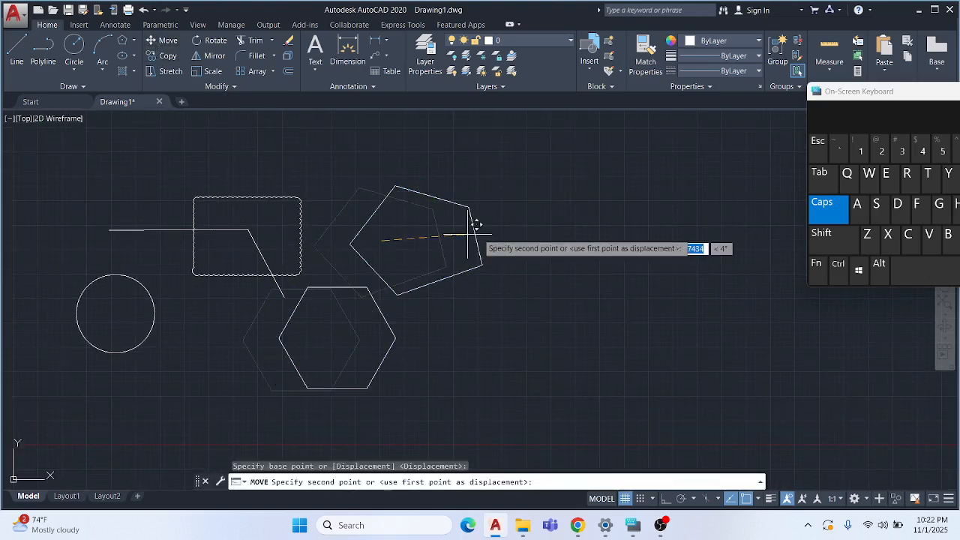
click(534, 222)
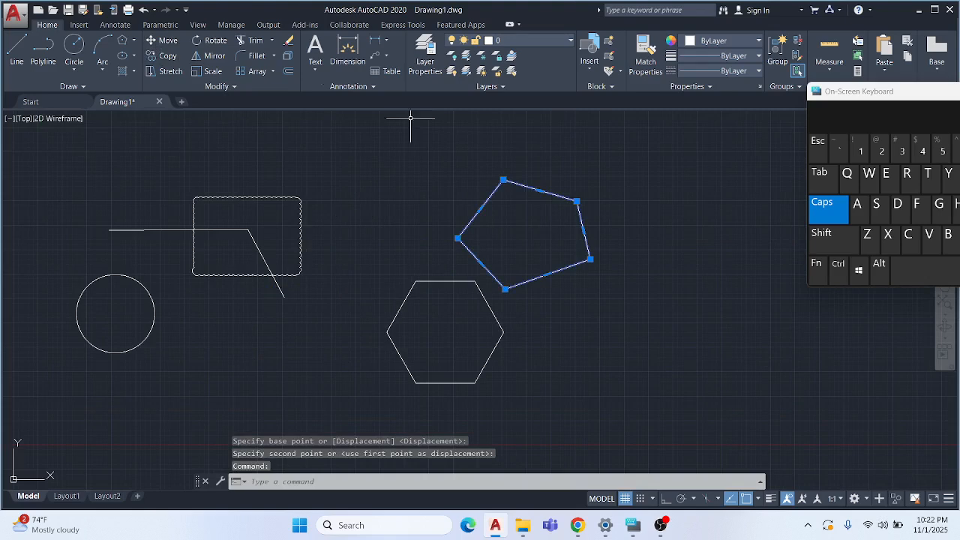
Copy the five-sided polyline once to the right of the original and end the copying
click(173, 59)
click(456, 171)
click(635, 159)
middle_drag(537, 172, 294, 274)
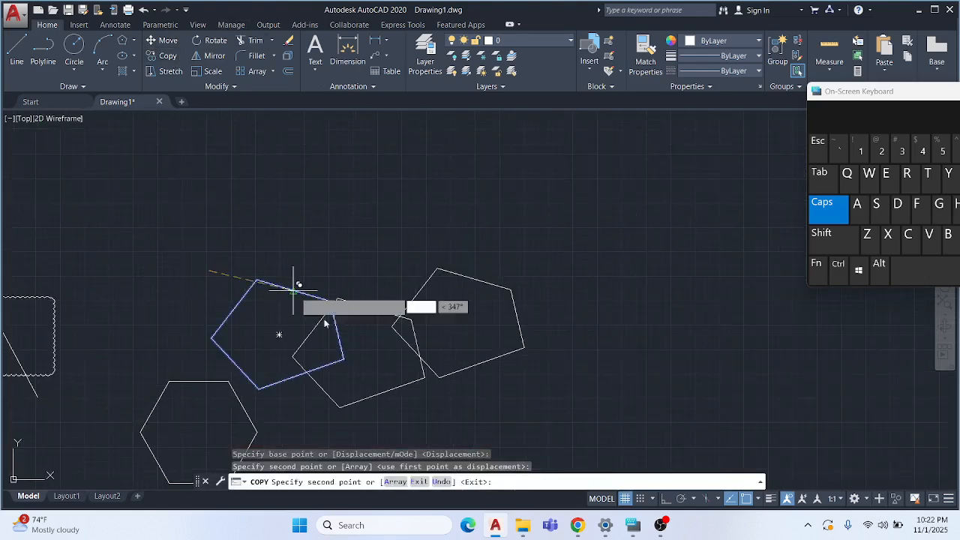
click(817, 141)
scroll(225, 258, down, 4)
scroll(218, 266, up, 4)
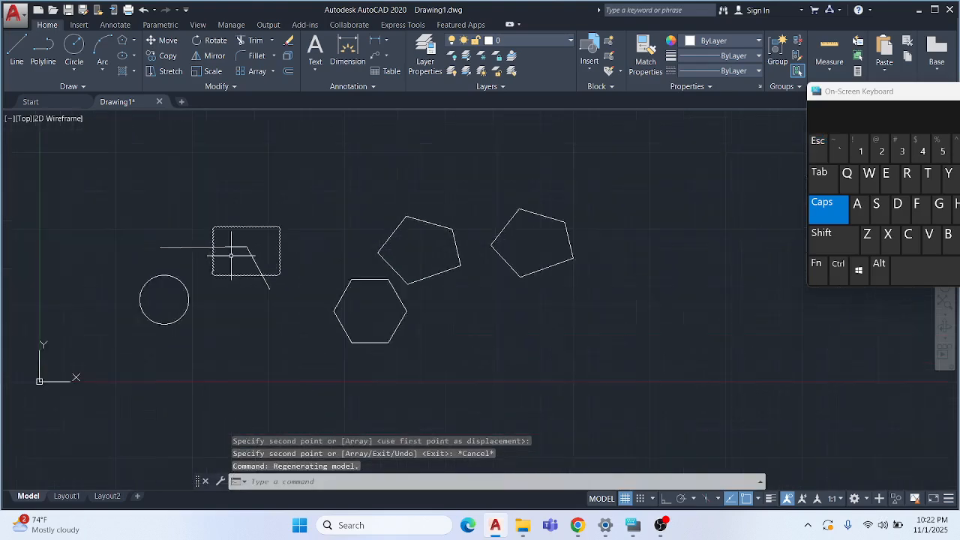
Mirror the horizontal and sloping lines about a slightly descending line through their shared corner, keeping the source objects
click(268, 235)
click(225, 261)
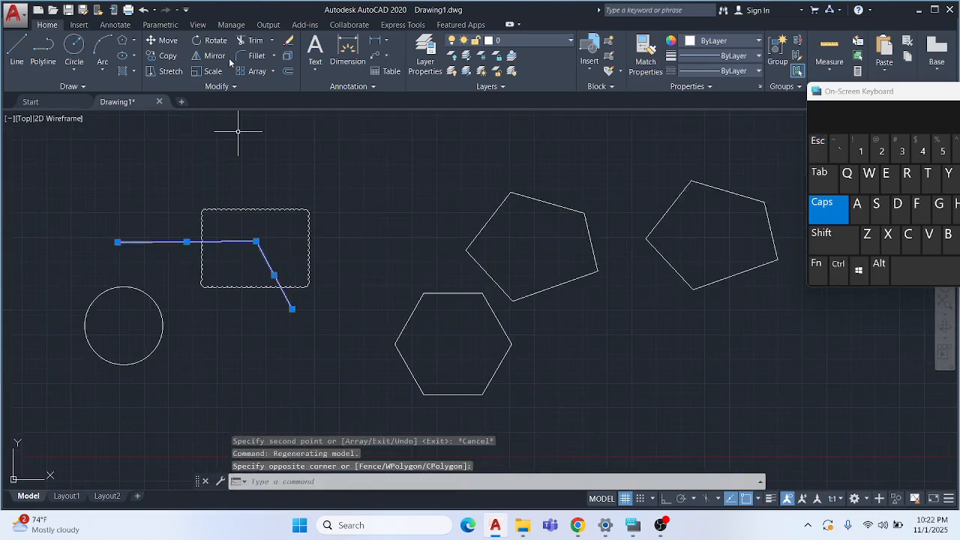
click(222, 57)
click(256, 241)
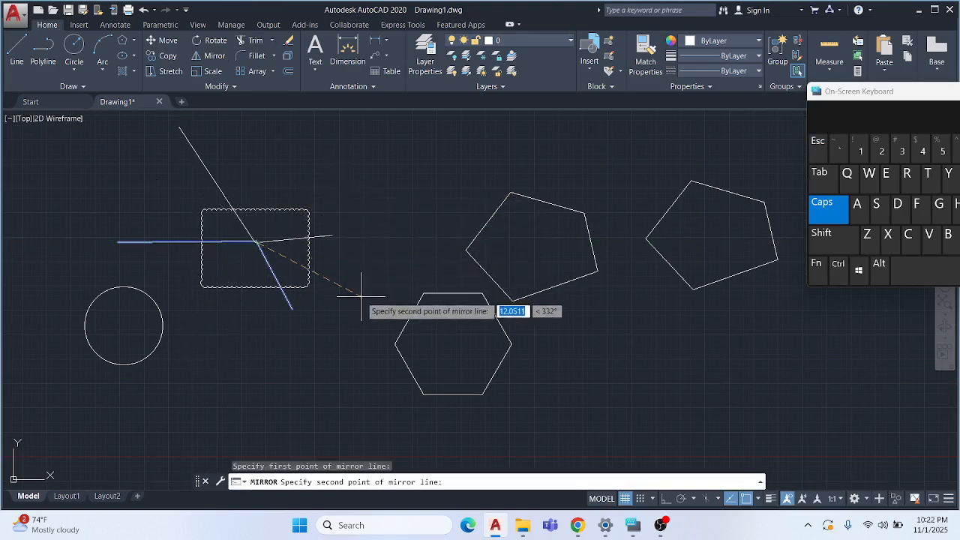
click(376, 256)
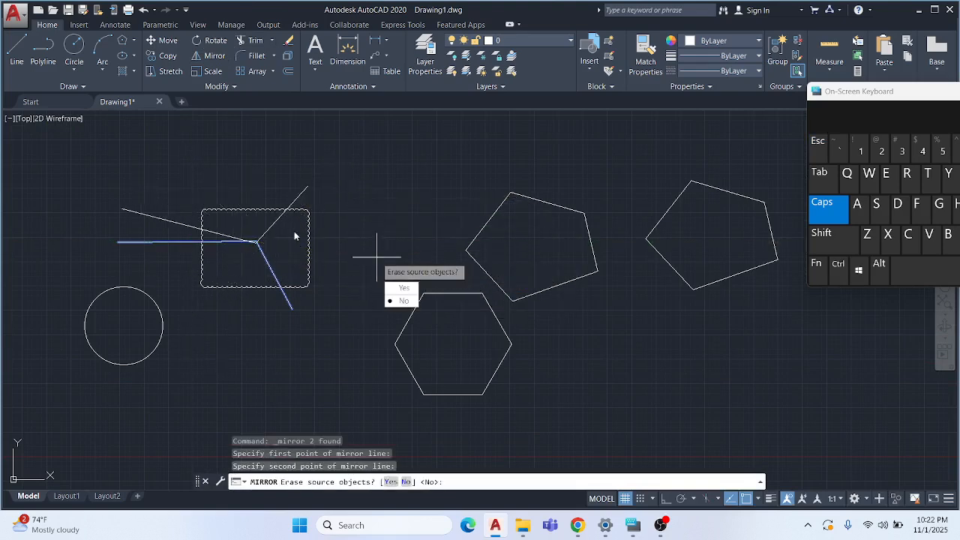
click(402, 301)
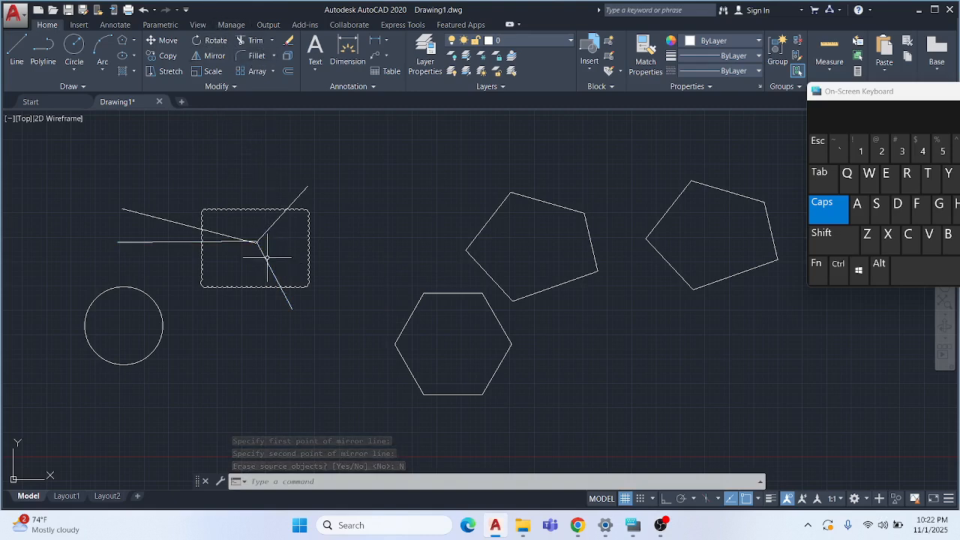
Trim the part of the mirrored sloping line inside the revision cloud, using all objects as cutting edges
click(251, 42)
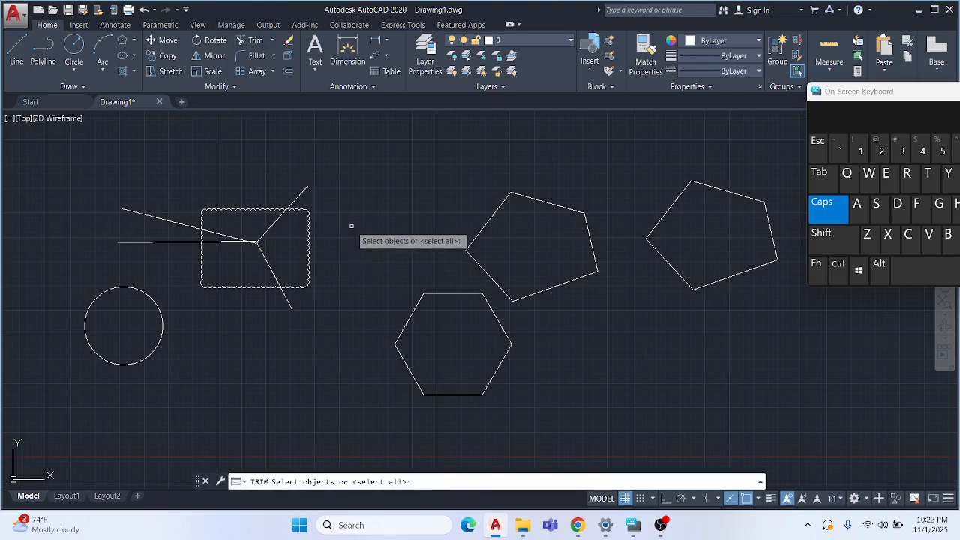
key(Return)
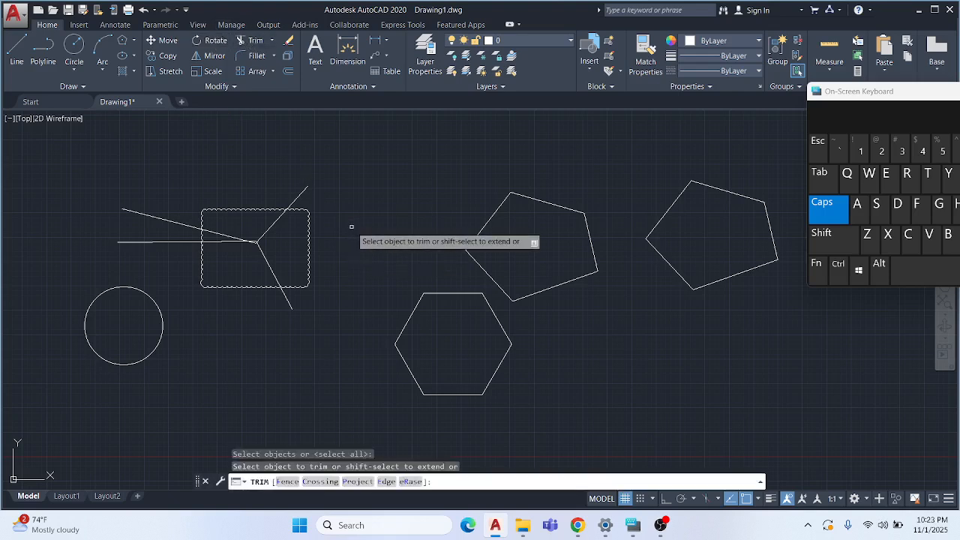
click(275, 222)
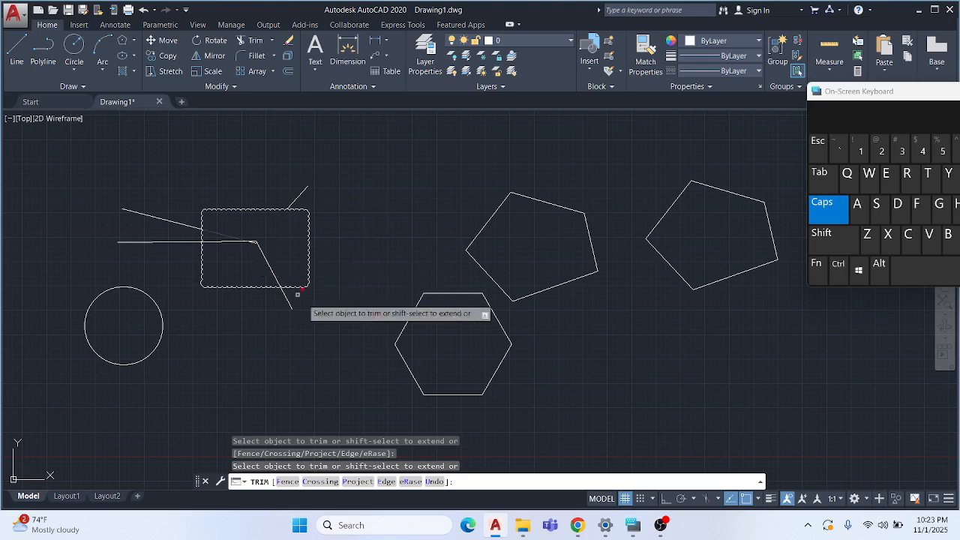
click(819, 152)
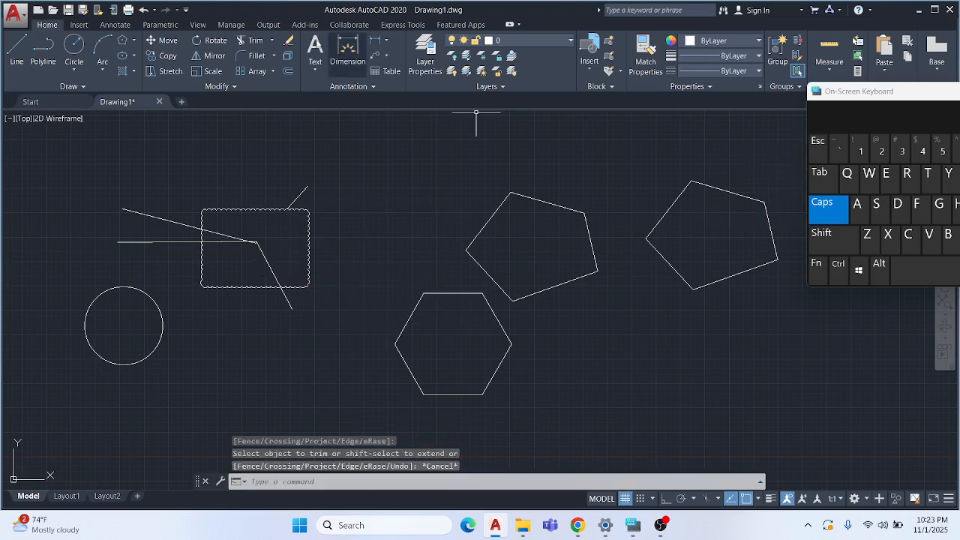
Erase the short leftover line segment above the revision cloud
click(314, 175)
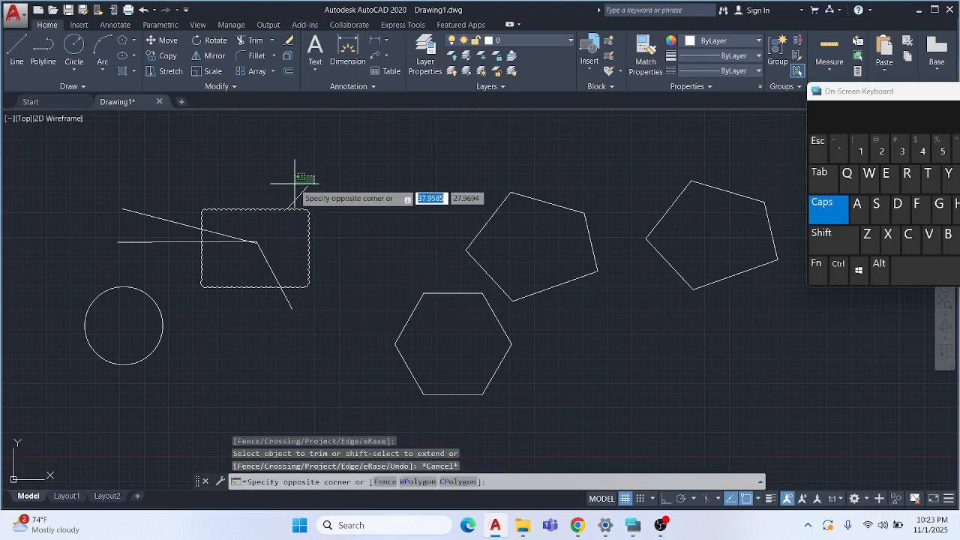
click(287, 191)
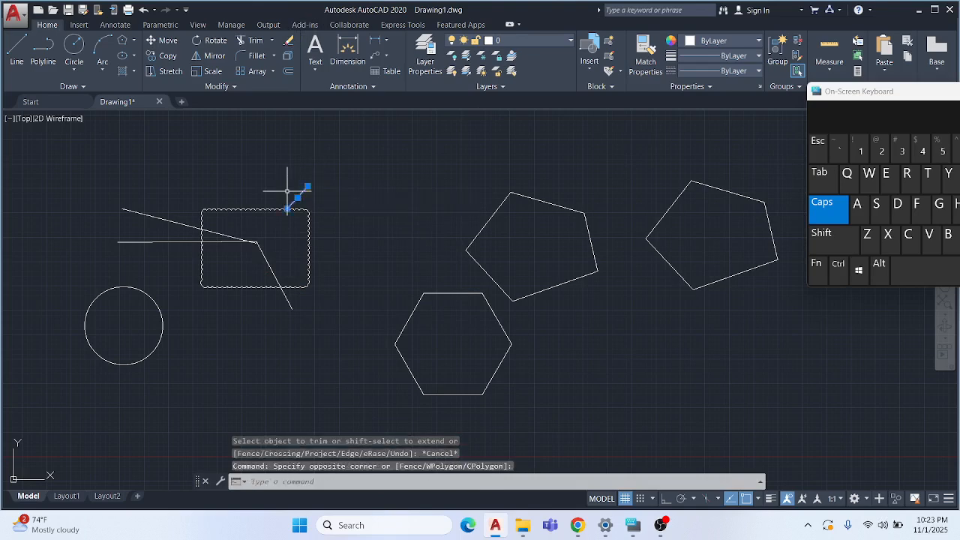
click(289, 43)
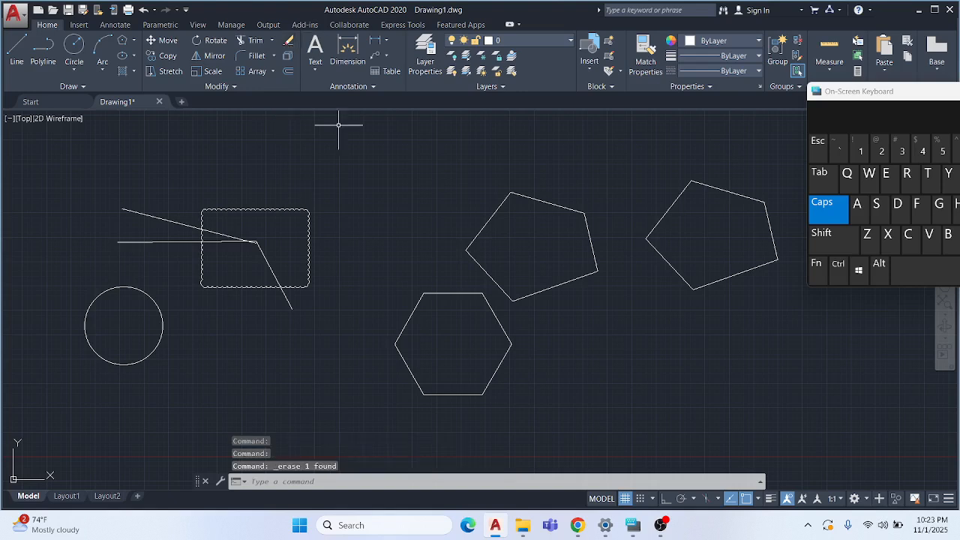
click(272, 71)
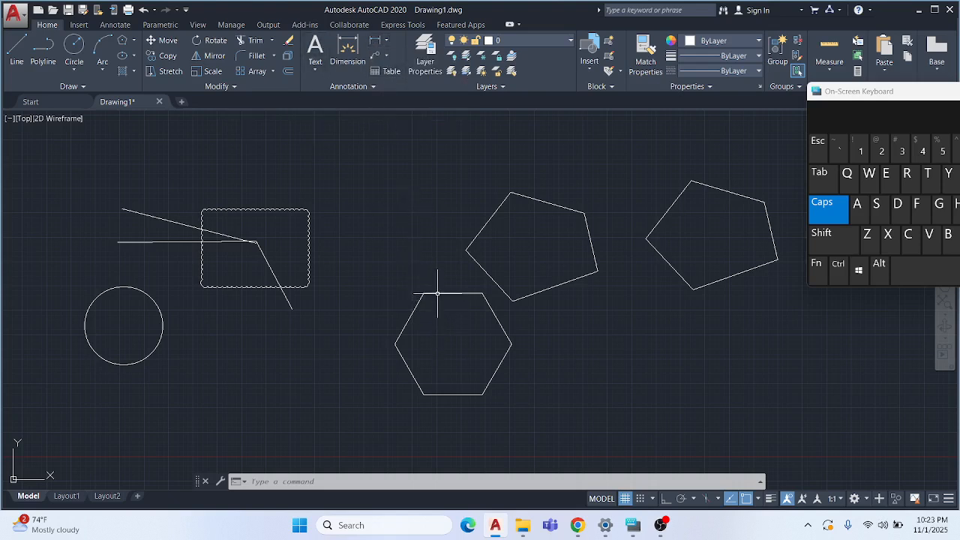
Add a horizontal linear dimension between the hexagon's left and right vertices, placing the dimension line inside its upper half
click(377, 45)
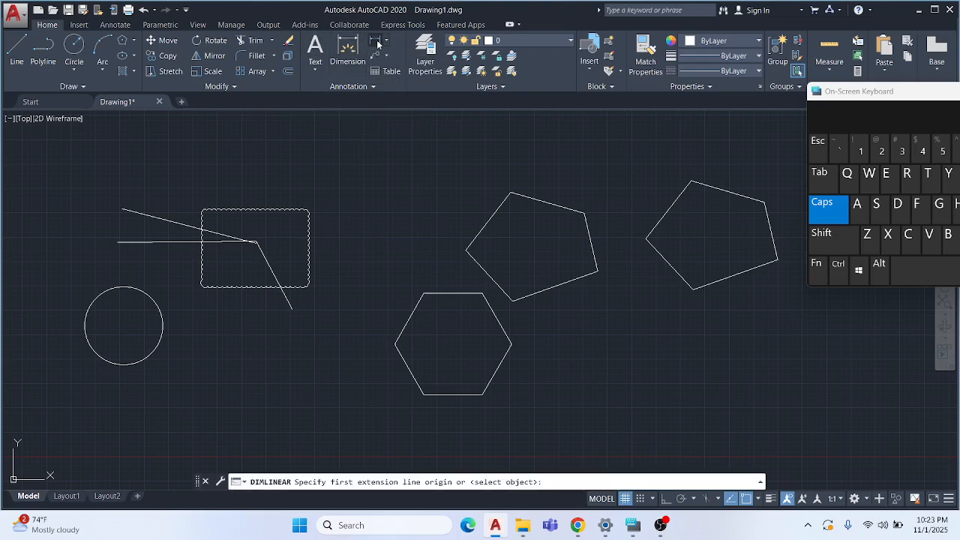
click(396, 345)
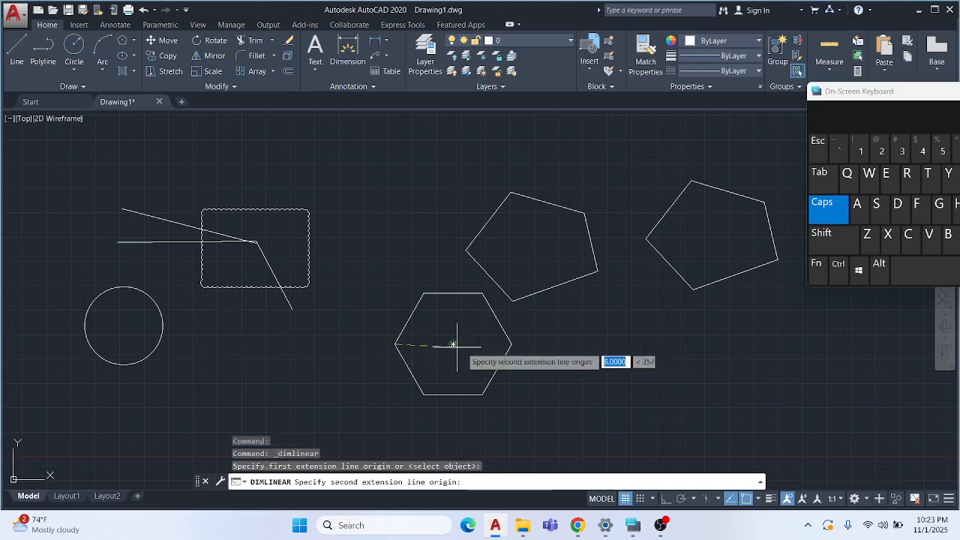
click(511, 345)
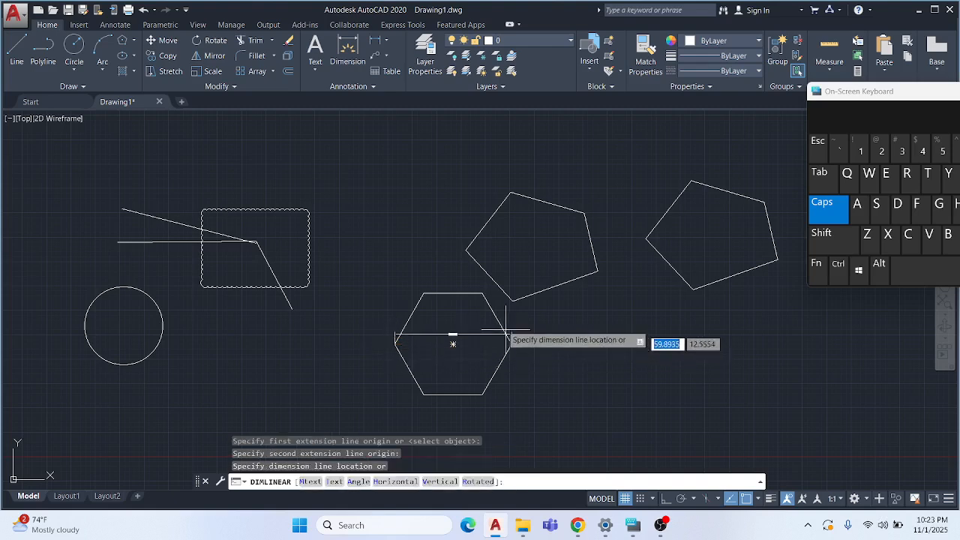
scroll(475, 293, up, 5)
scroll(392, 296, down, 3)
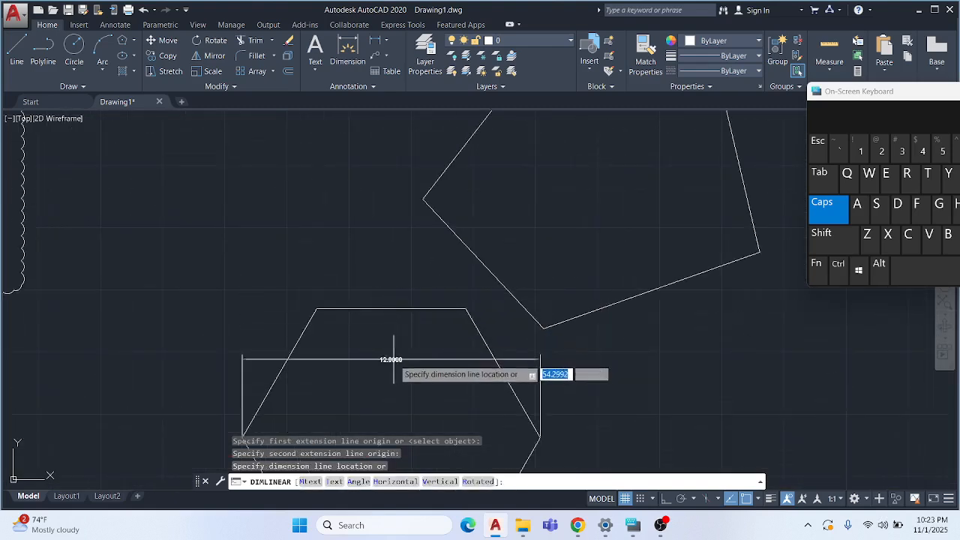
click(381, 317)
scroll(353, 326, up, 4)
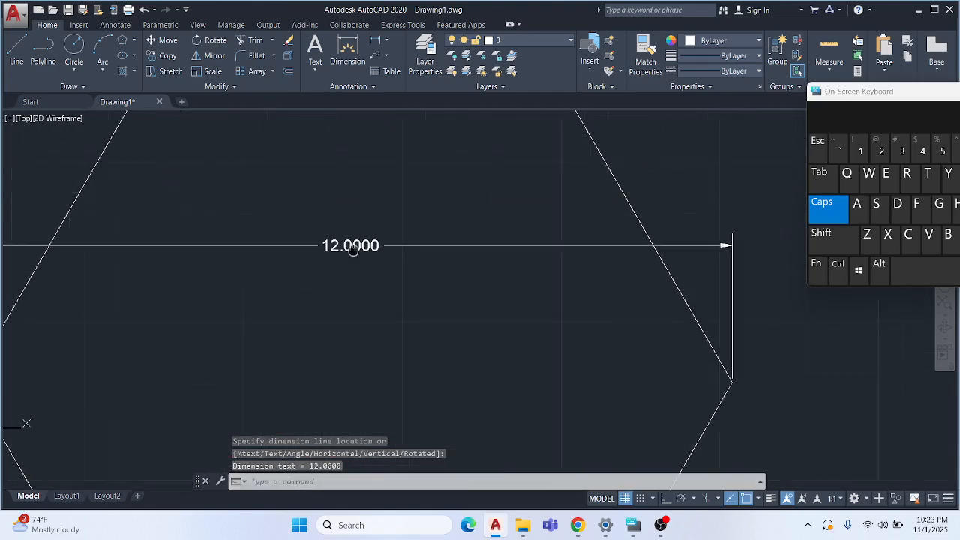
scroll(352, 249, down, 3)
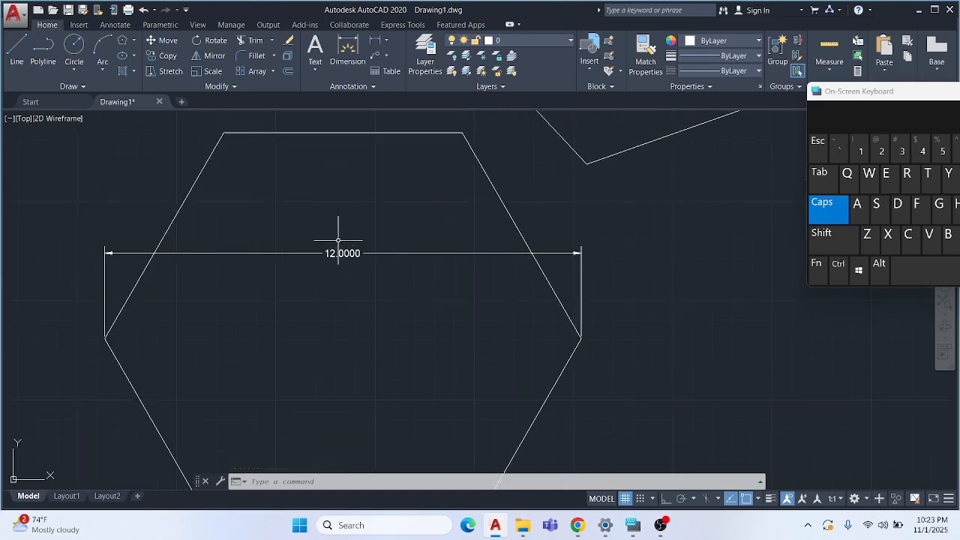
Add the single-line text ABCD above the hexagon, beside the nearer pentagon, with a nearly upside-down rotation picked in the drawing
scroll(338, 241, down, 6)
middle_drag(338, 244, 337, 277)
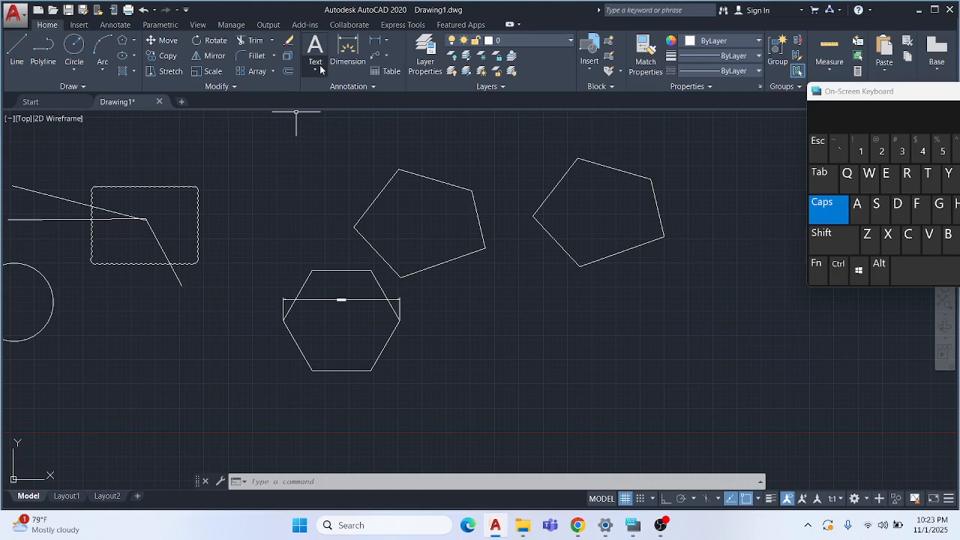
click(320, 69)
click(338, 116)
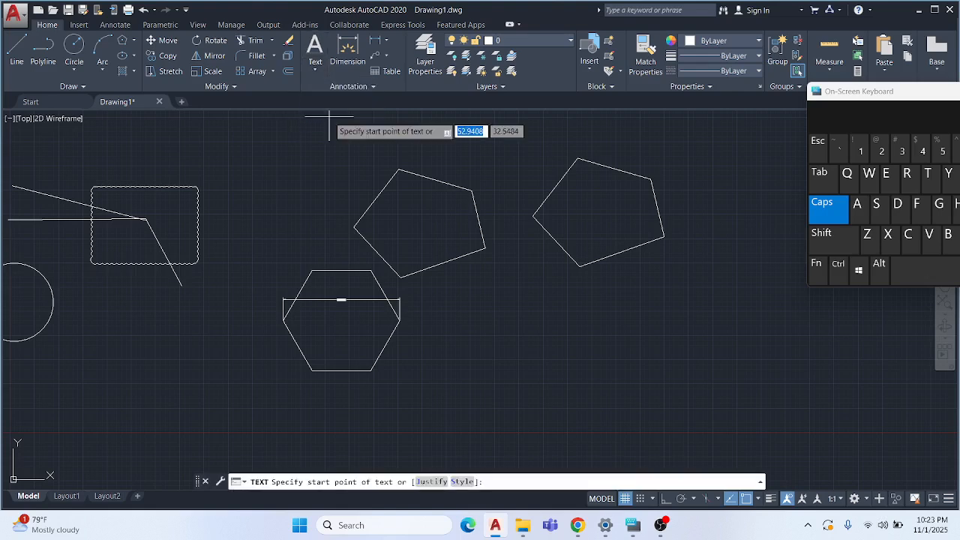
click(312, 188)
scroll(335, 231, up, 8)
key(Return)
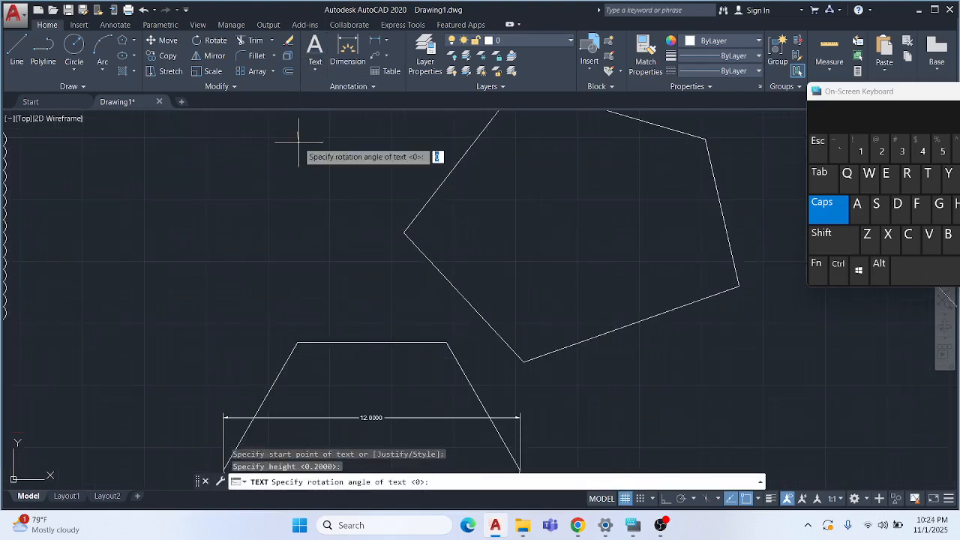
scroll(359, 213, down, 4)
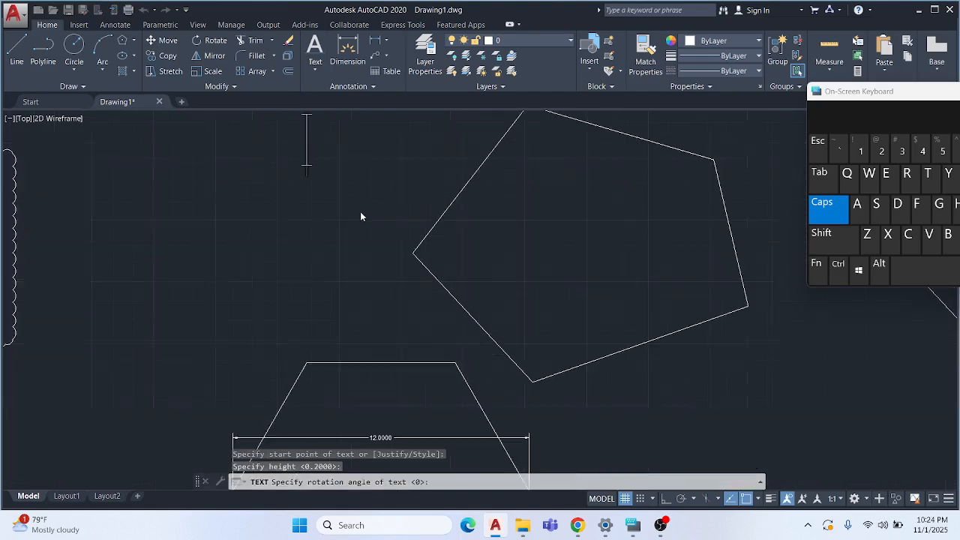
text(A)
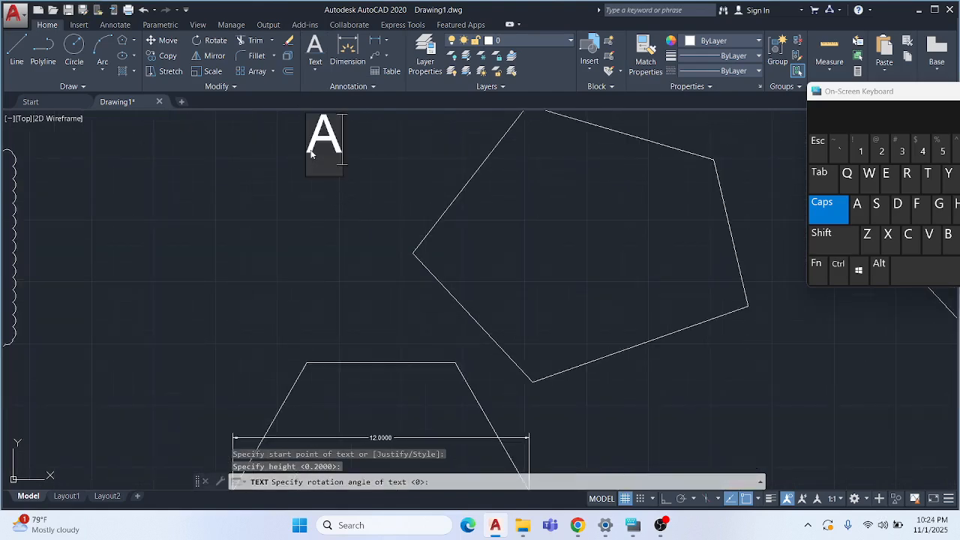
text(BCD)
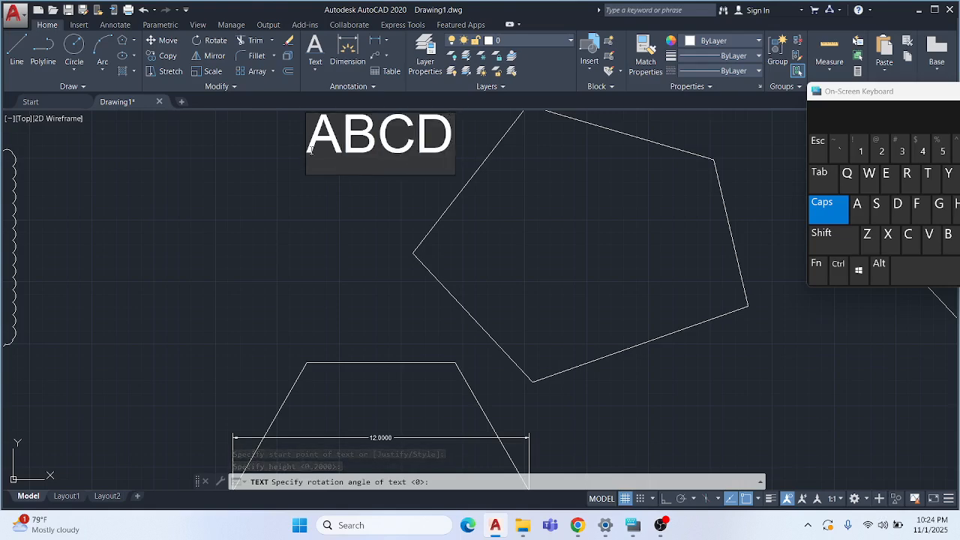
scroll(290, 215, down, 5)
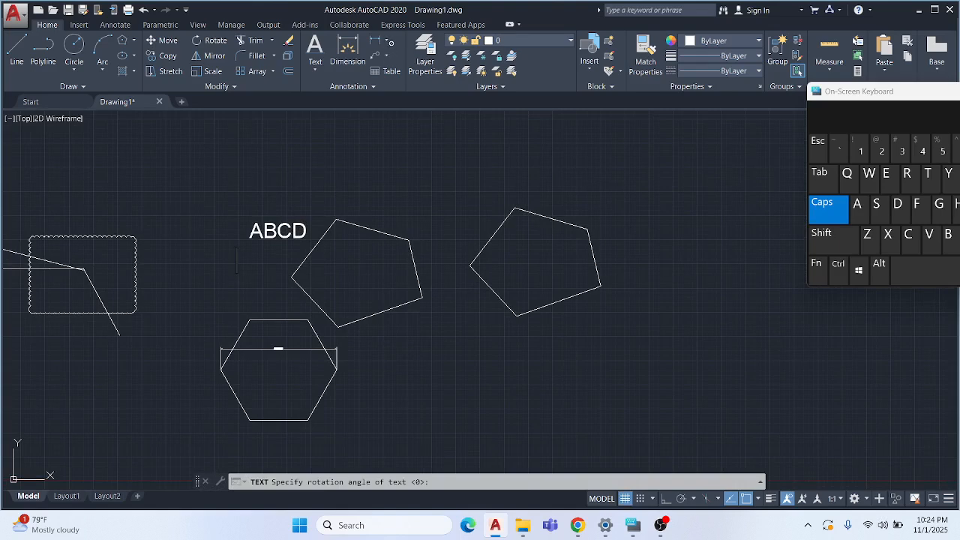
click(820, 150)
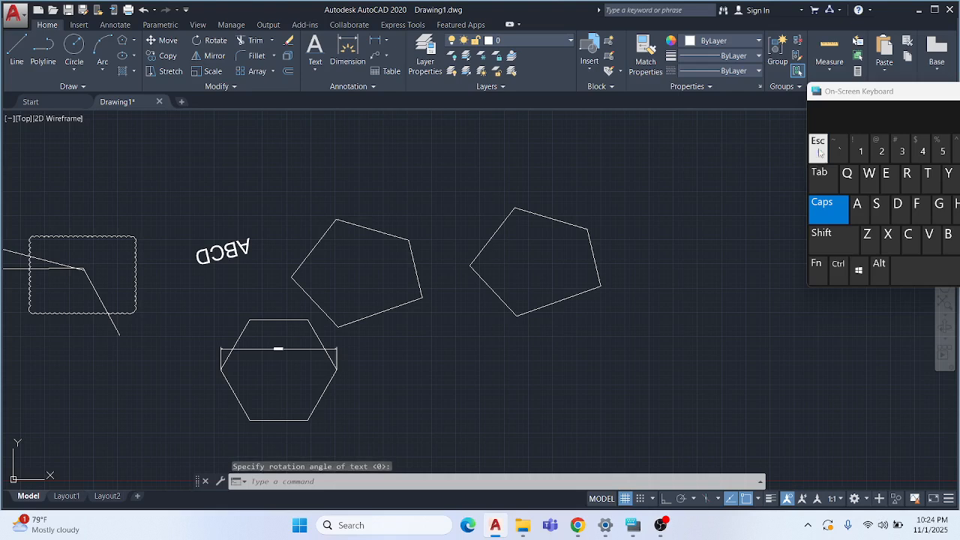
click(388, 43)
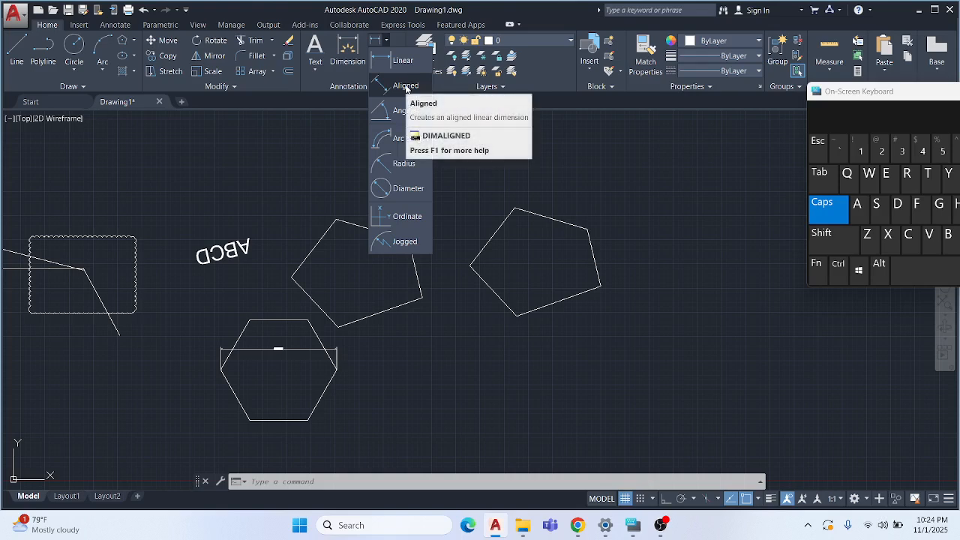
click(406, 88)
click(292, 276)
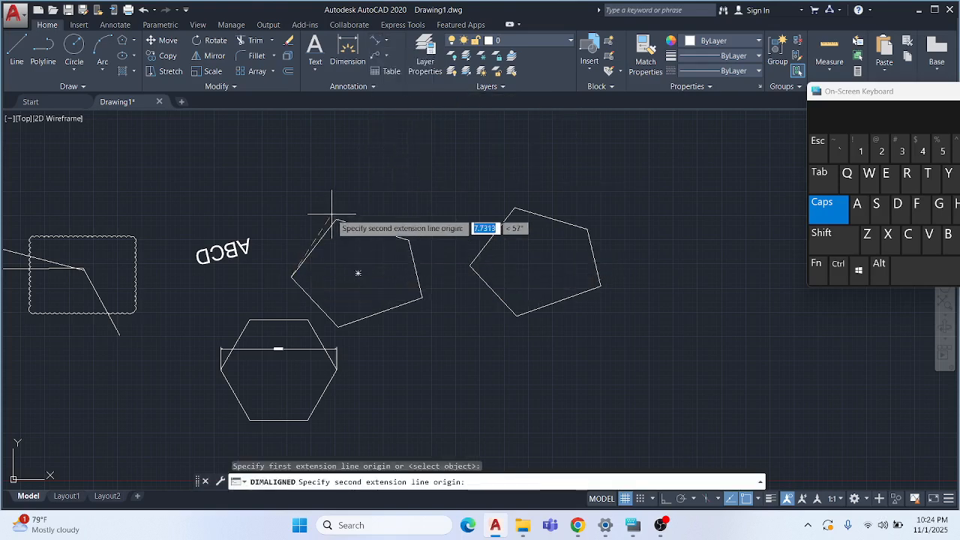
click(334, 219)
scroll(281, 278, up, 5)
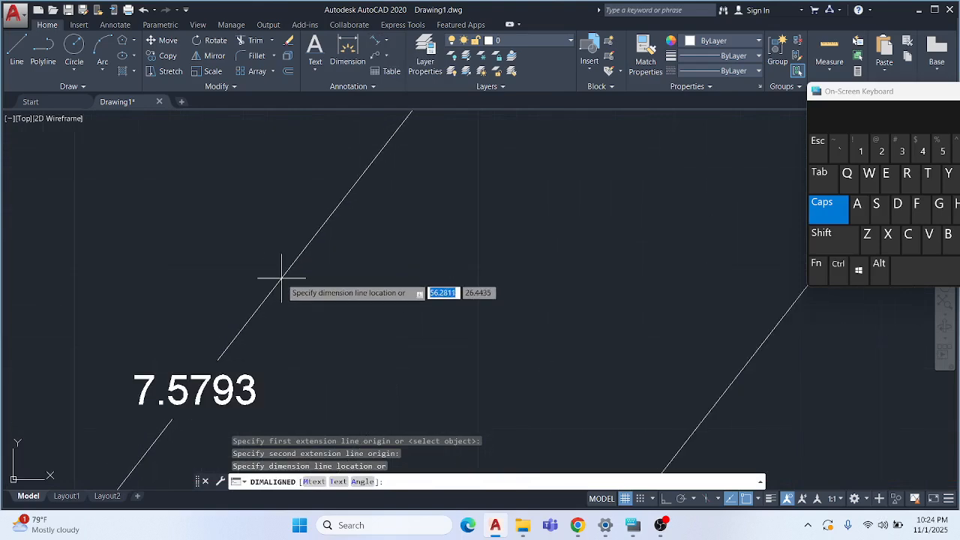
scroll(281, 278, down, 3)
click(817, 140)
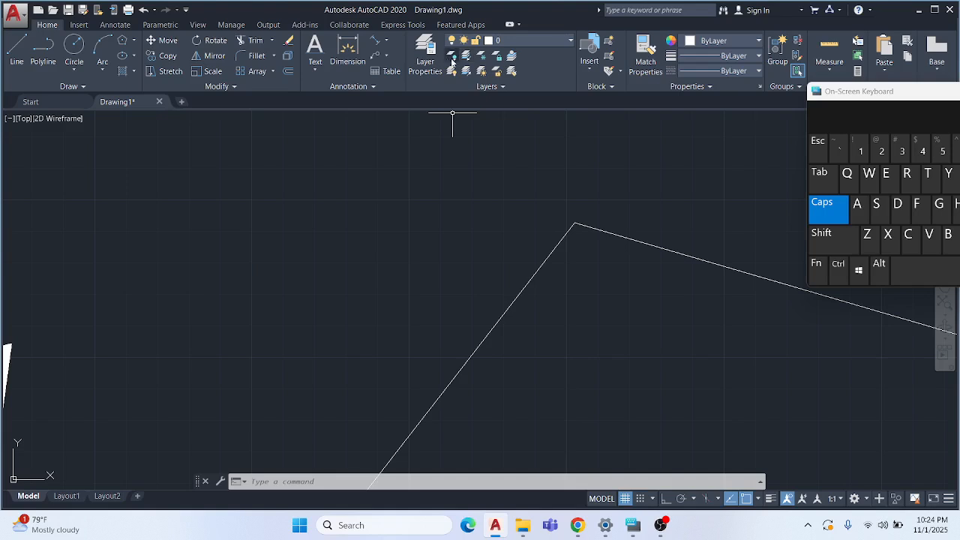
Create two new layers in the layer properties
click(516, 41)
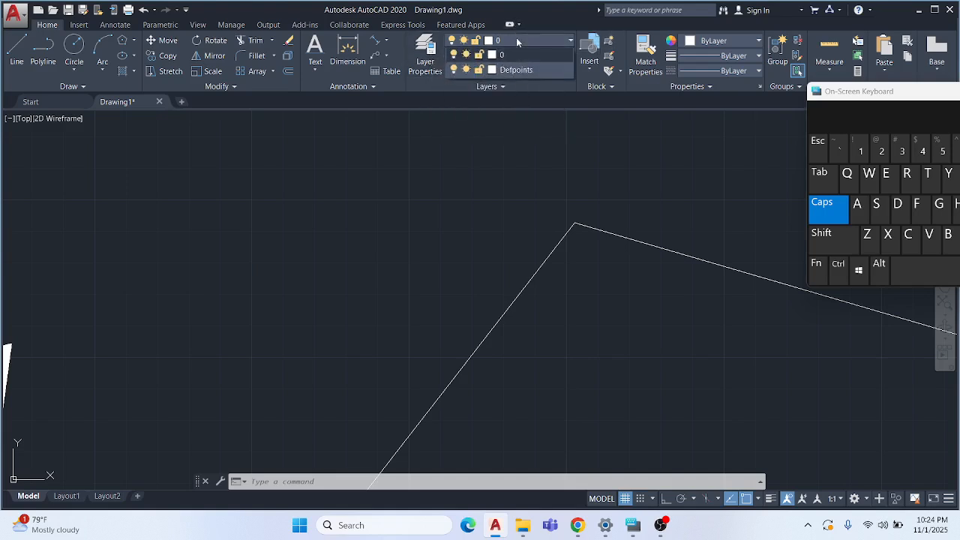
click(517, 41)
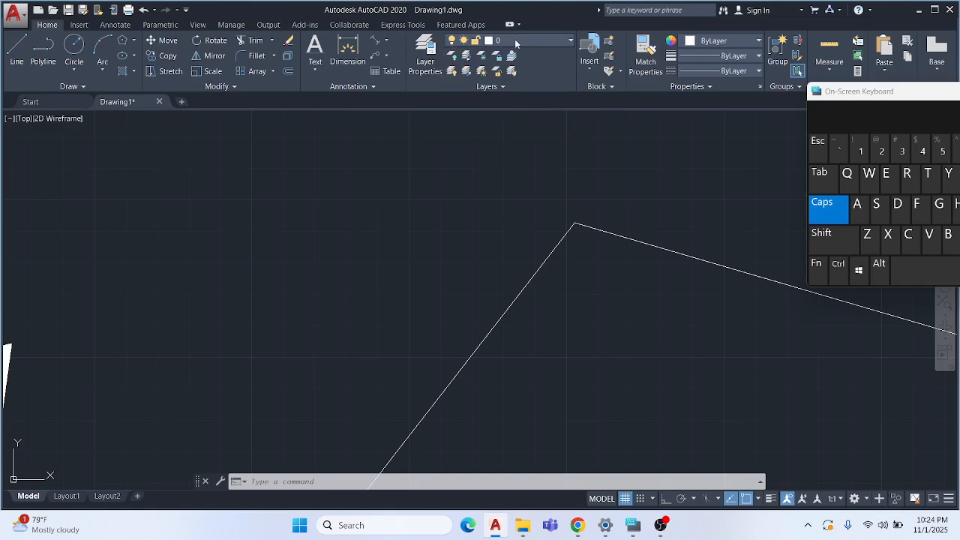
click(432, 58)
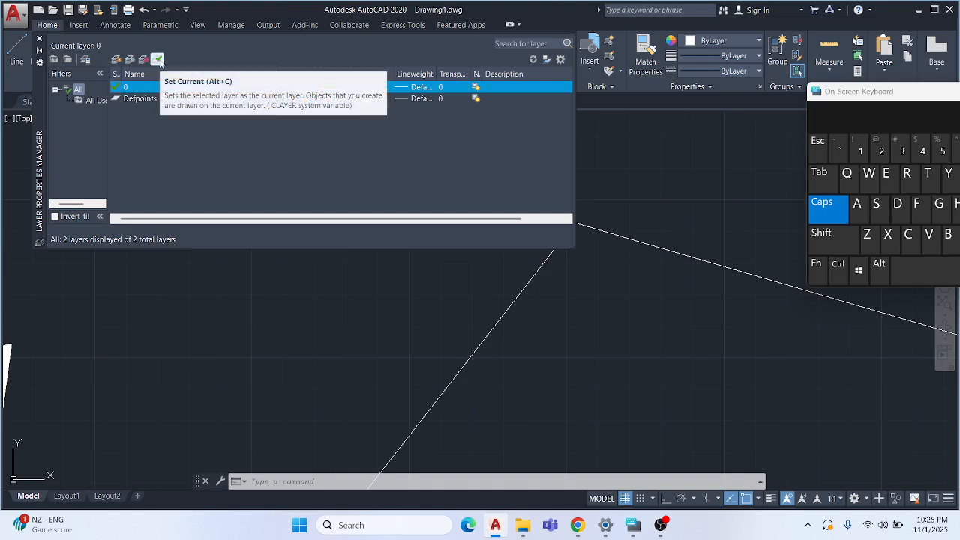
click(117, 60)
click(118, 60)
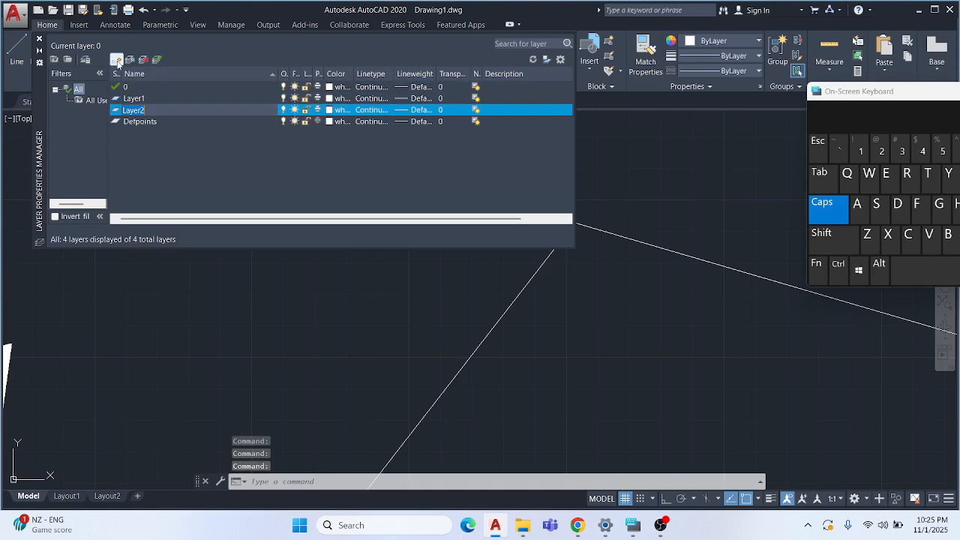
Rename the first new layer, Layer1, to FH1 and set its colour to red
click(150, 99)
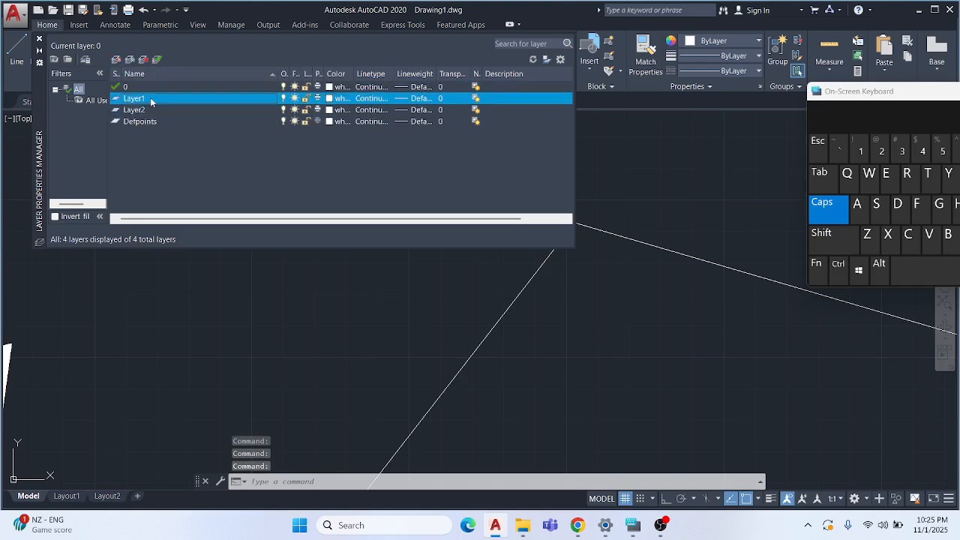
click(151, 99)
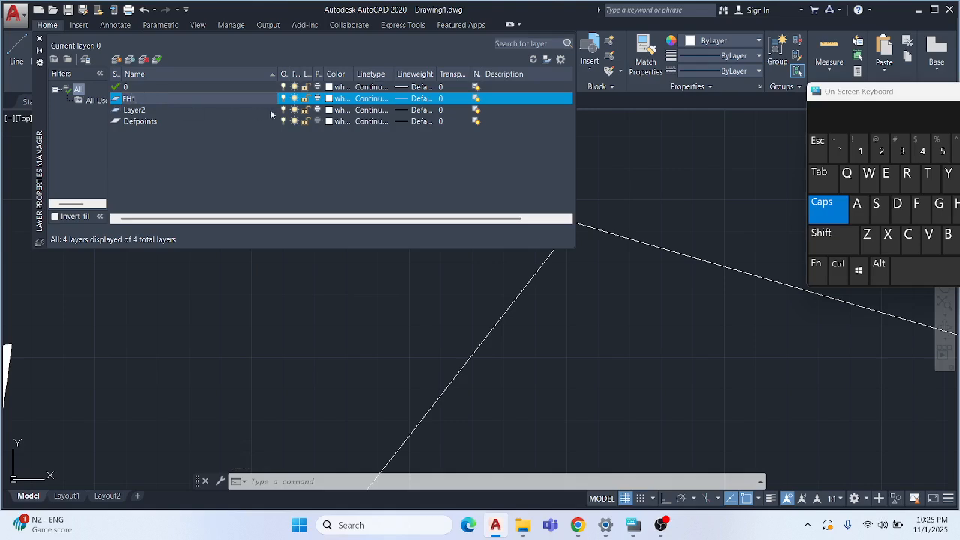
click(330, 99)
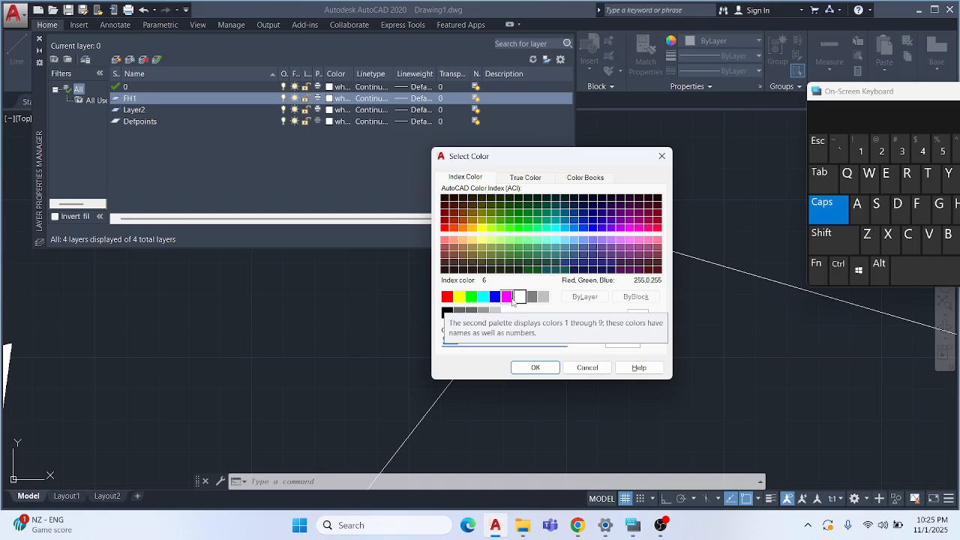
click(447, 297)
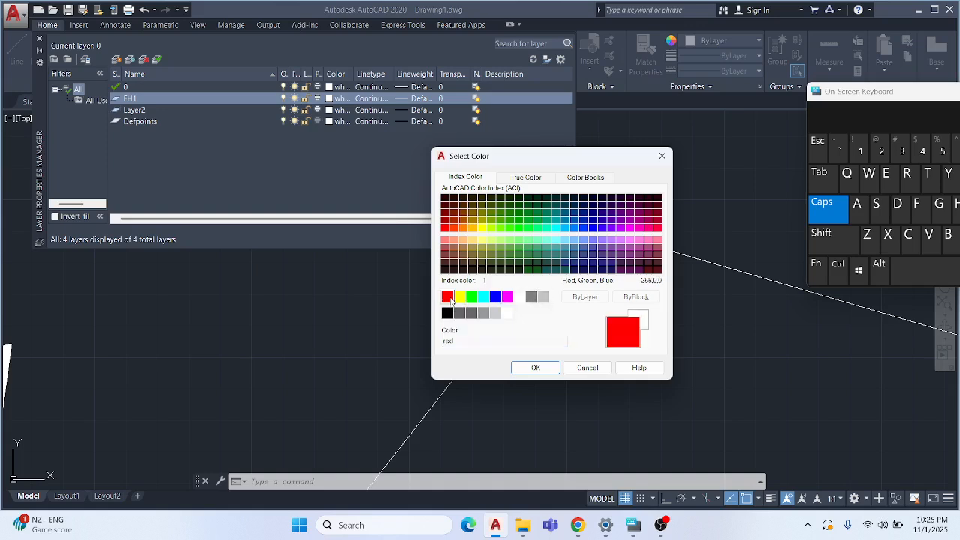
click(535, 367)
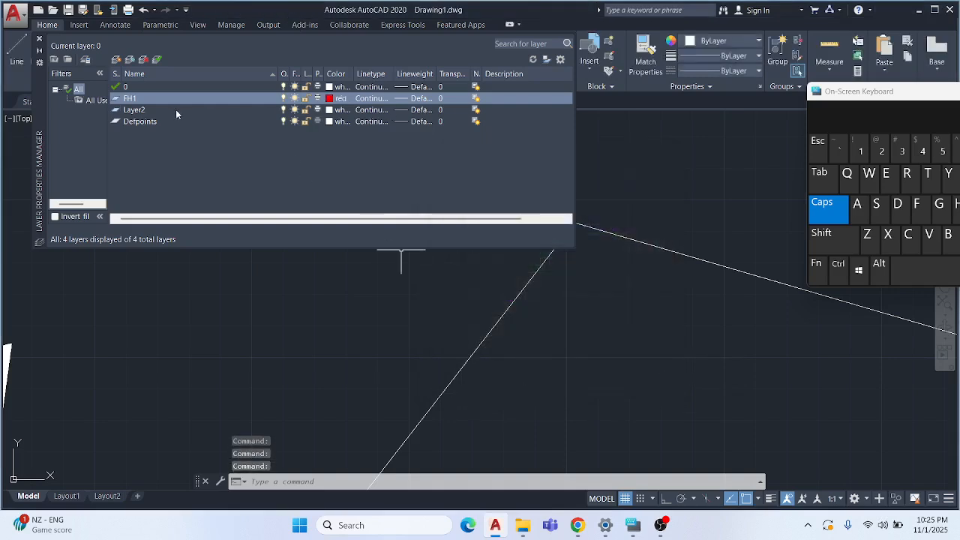
Rename the second new layer, Layer2, to FH2 and set its colour to blue
click(146, 111)
click(157, 111)
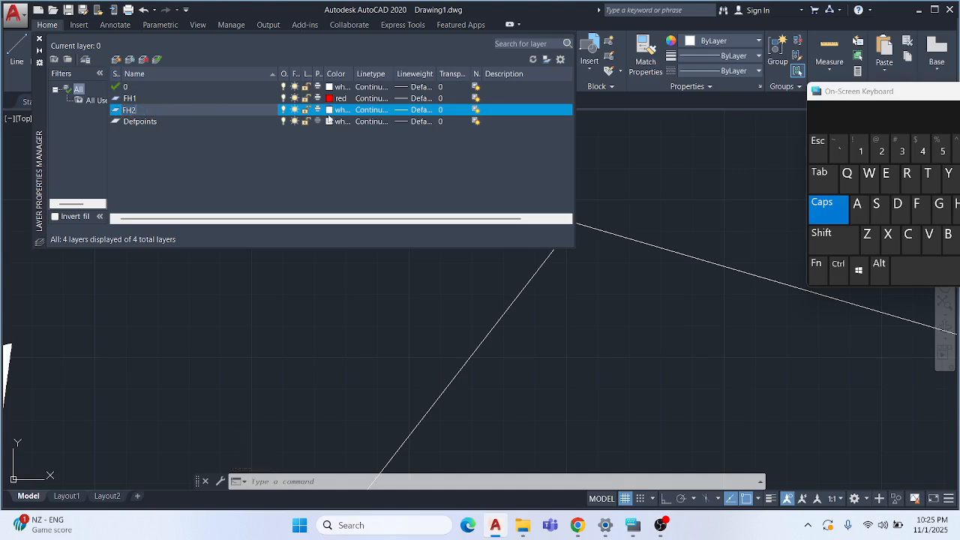
click(330, 111)
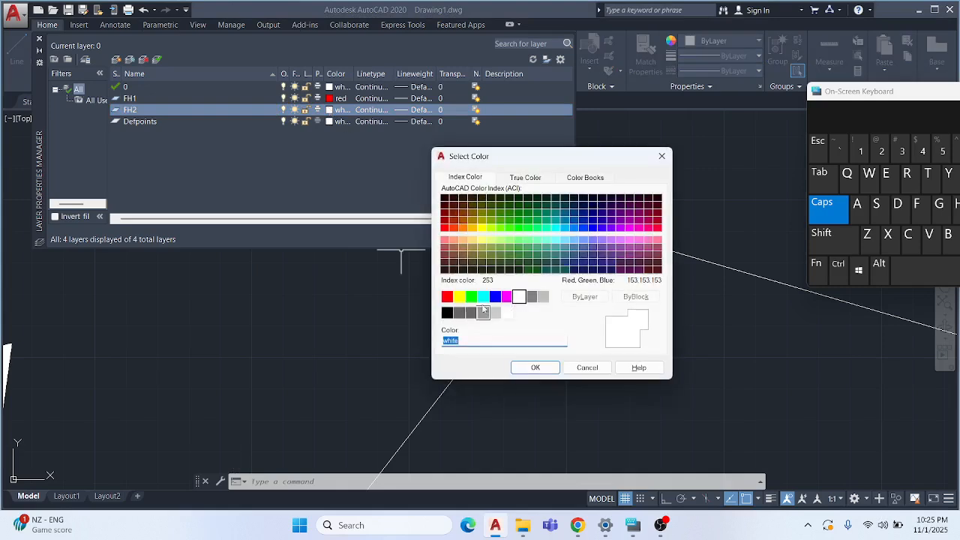
click(495, 297)
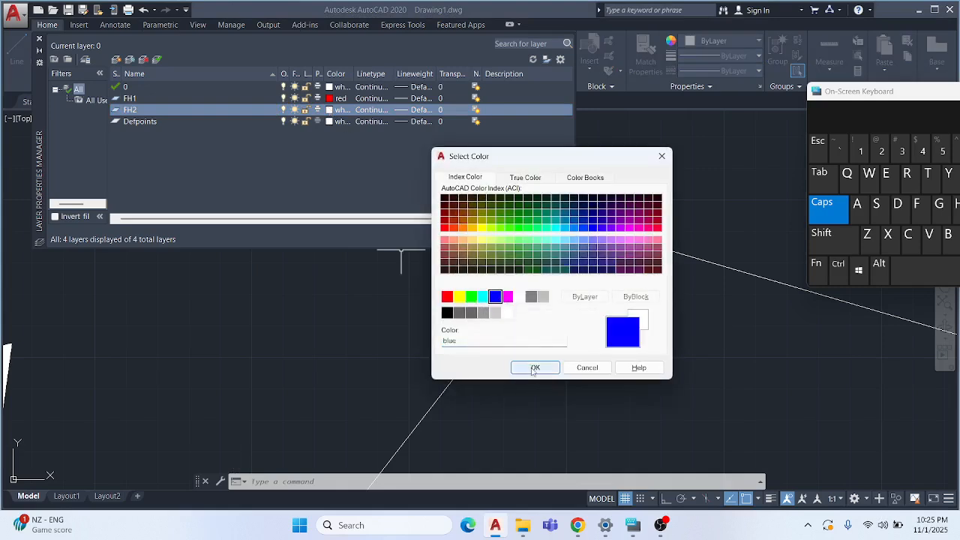
click(534, 367)
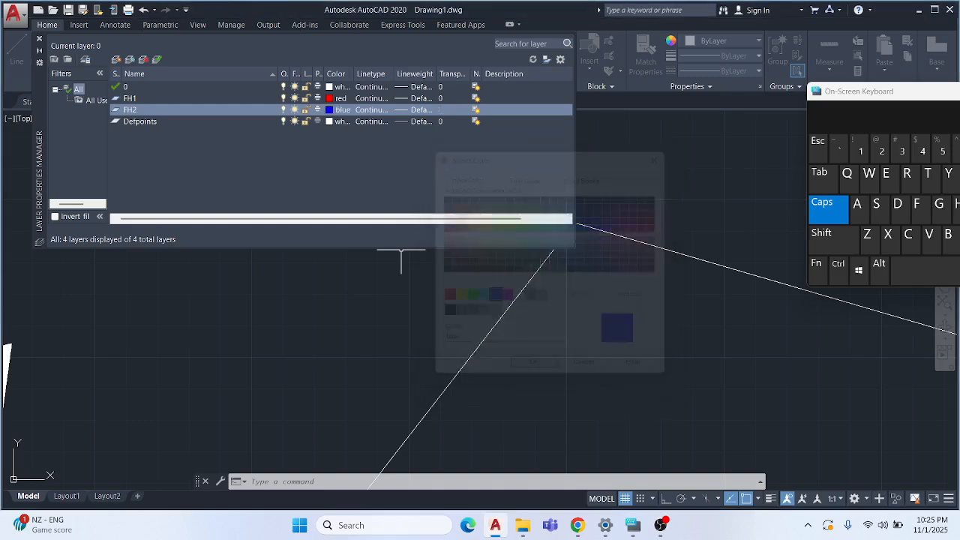
Give layer FH2 the Continuous linetype and a 0.30 mm lineweight, and make it the current layer
click(380, 110)
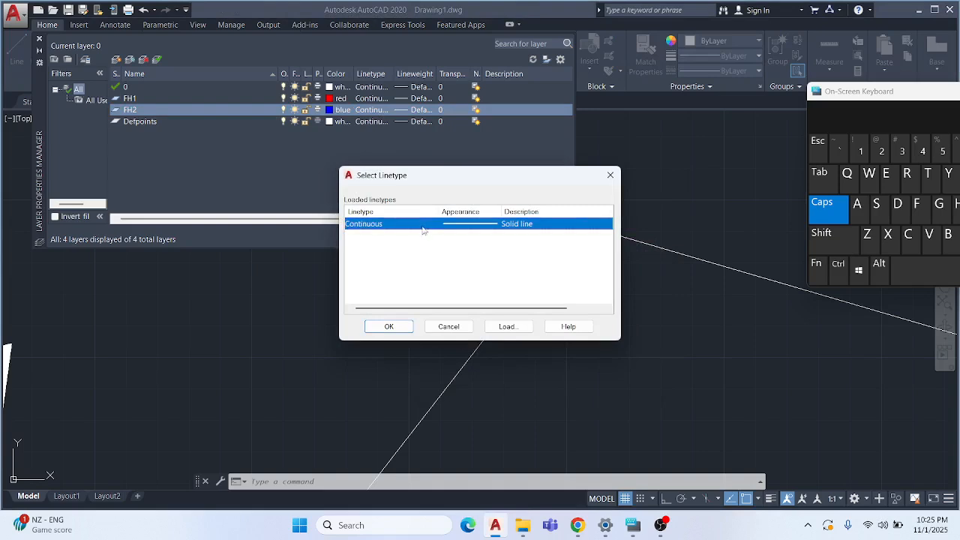
click(389, 326)
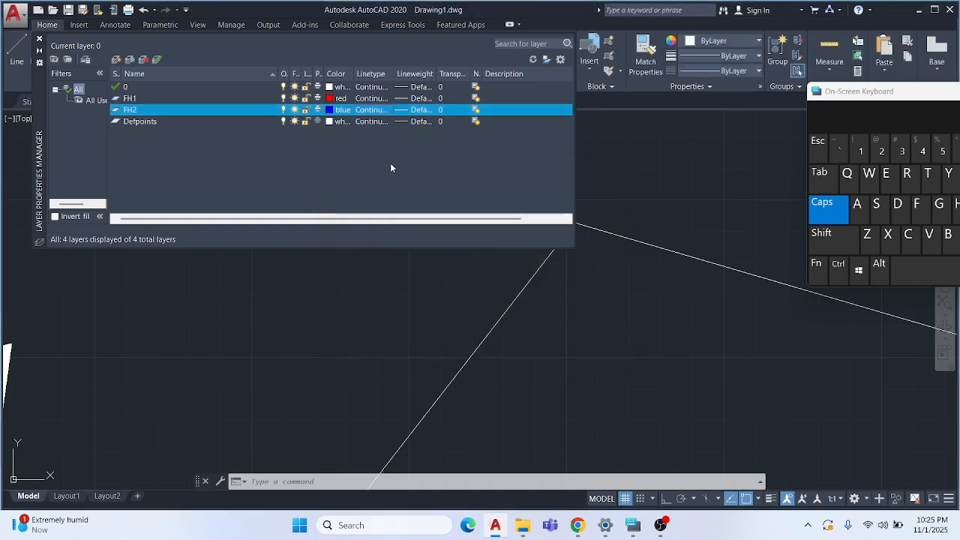
click(405, 110)
scroll(422, 221, down, 2)
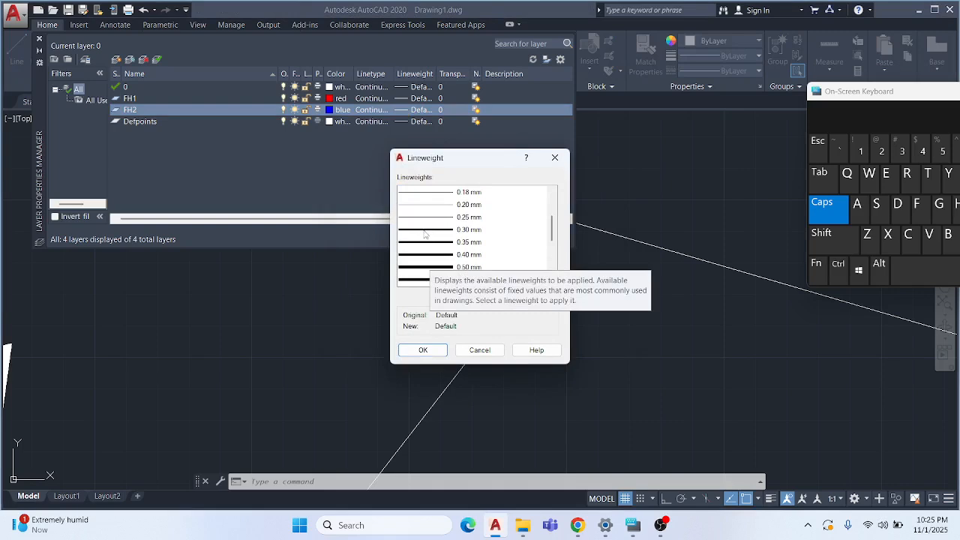
click(424, 230)
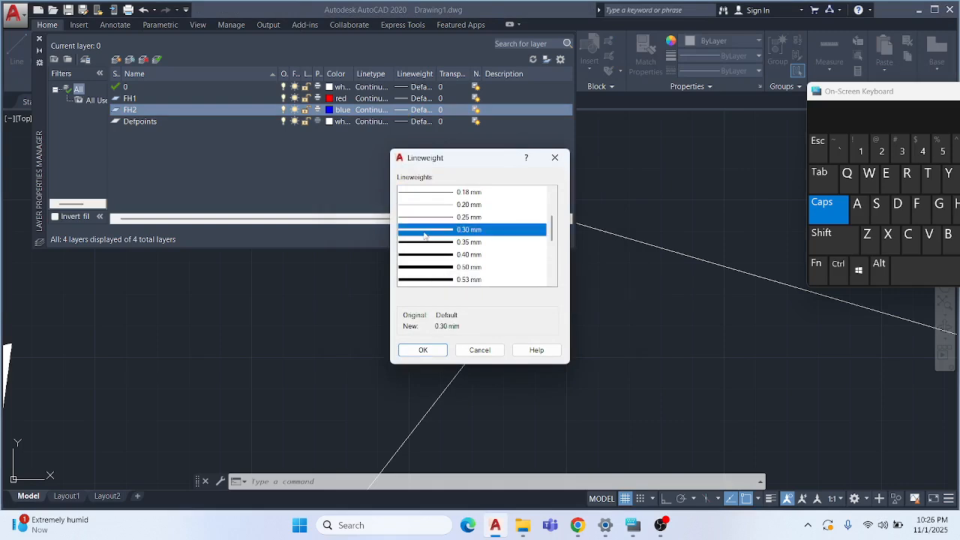
click(416, 352)
click(136, 112)
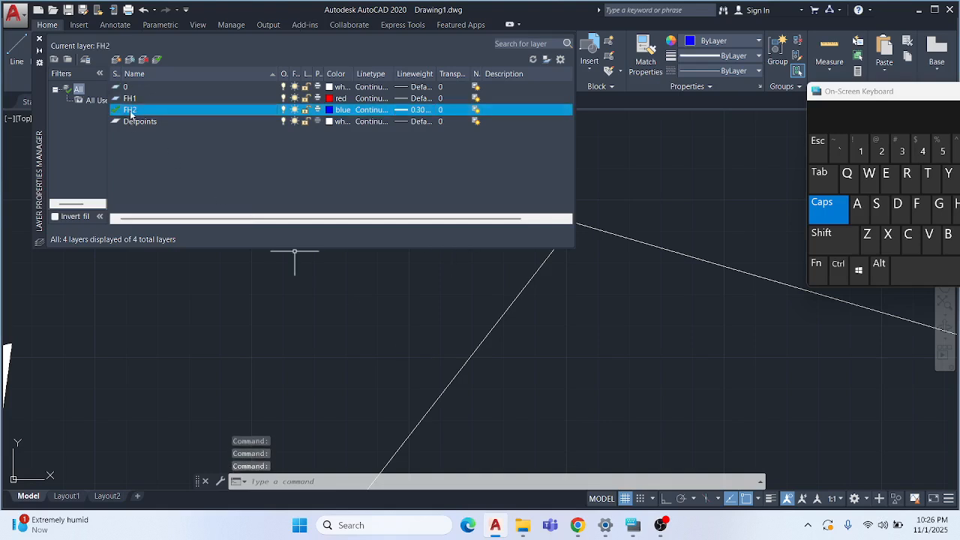
click(40, 38)
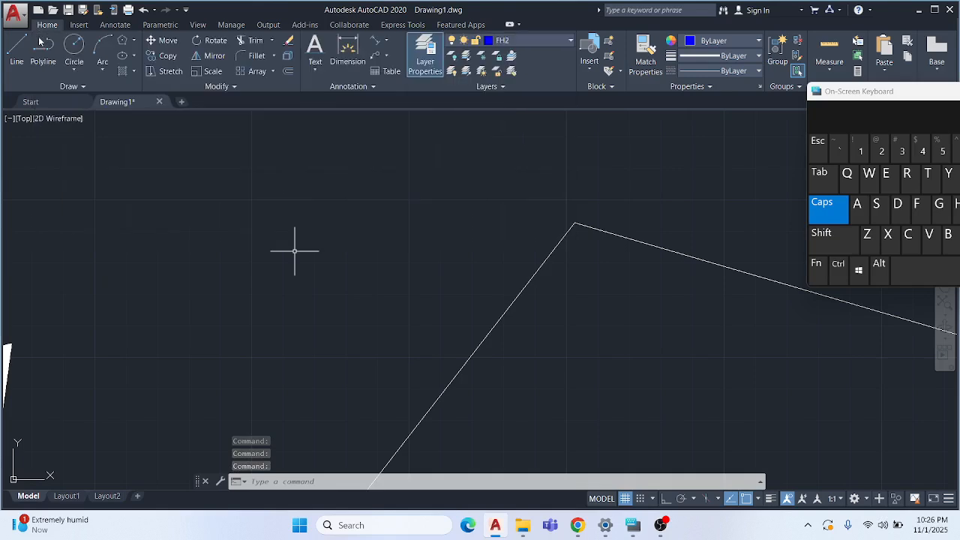
Draw a small closed triangle of three lines on layer FH2, just above the top vertex of the pentagon nearest the text
middle_drag(402, 264, 338, 263)
scroll(267, 235, down, 2)
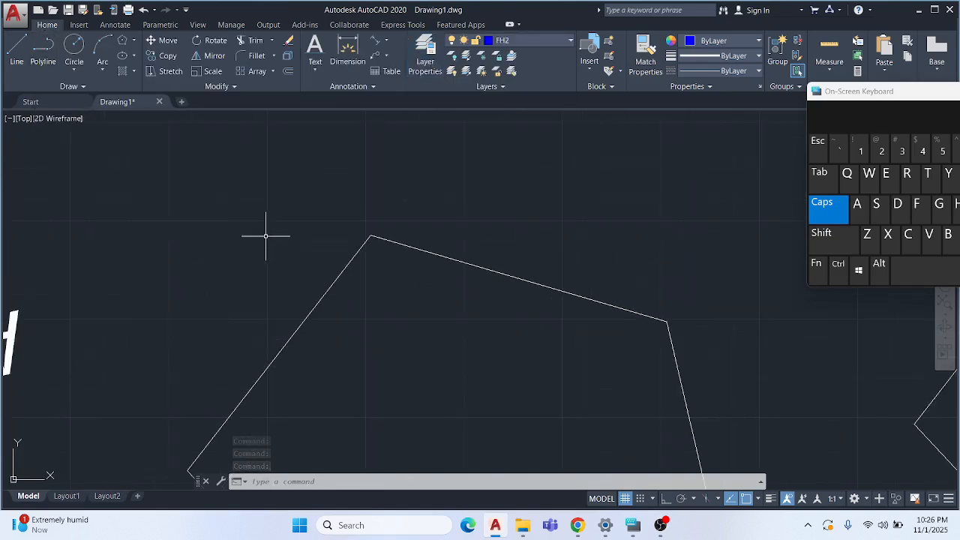
click(16, 49)
click(333, 188)
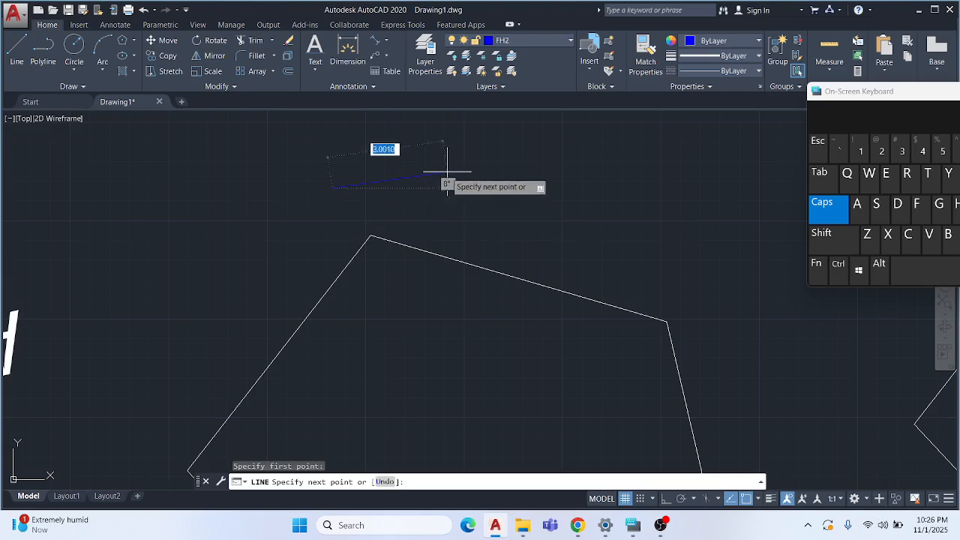
scroll(414, 197, up, 2)
click(327, 255)
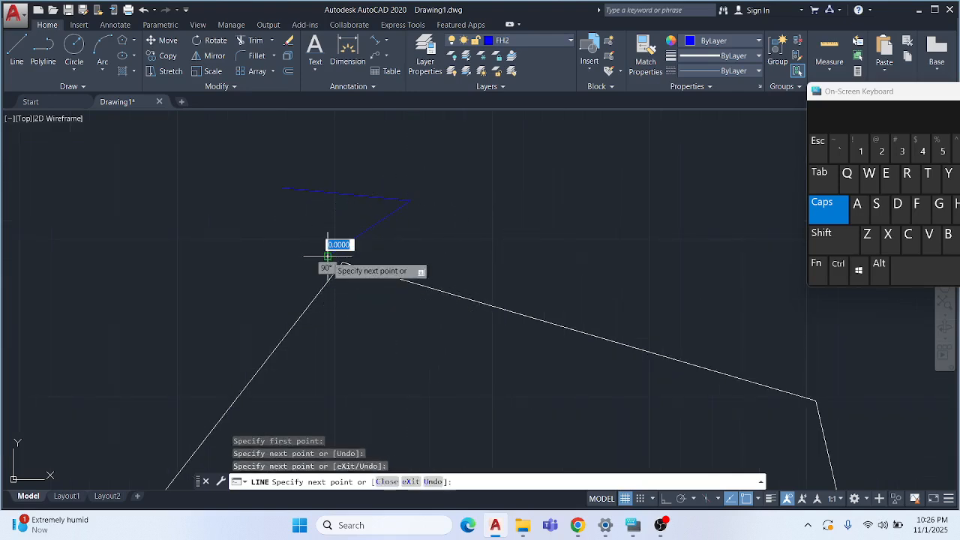
click(281, 187)
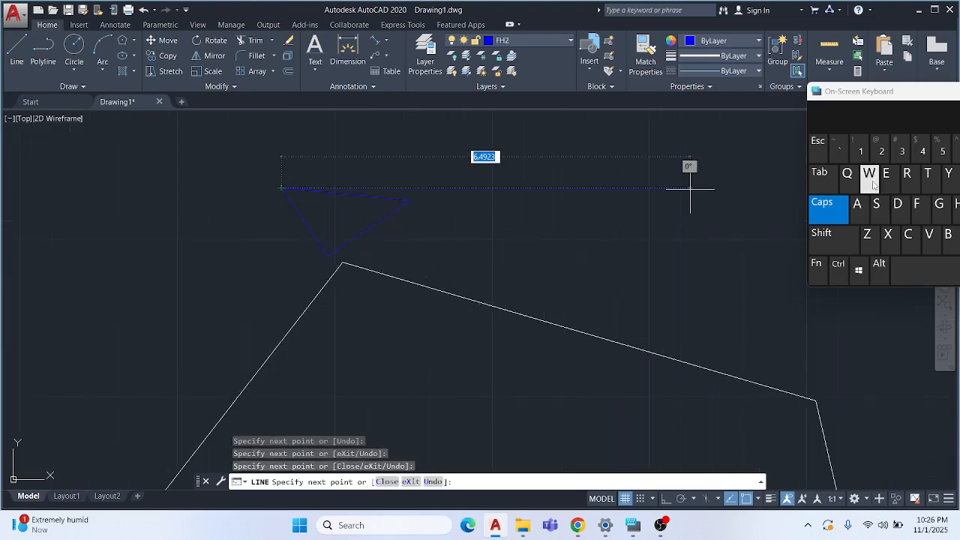
click(816, 147)
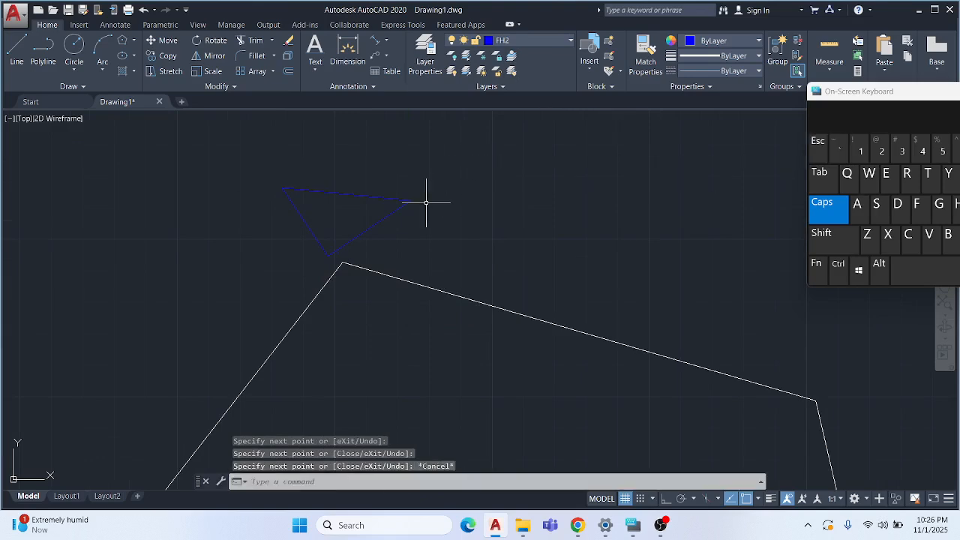
scroll(349, 210, down, 3)
scroll(465, 315, down, 5)
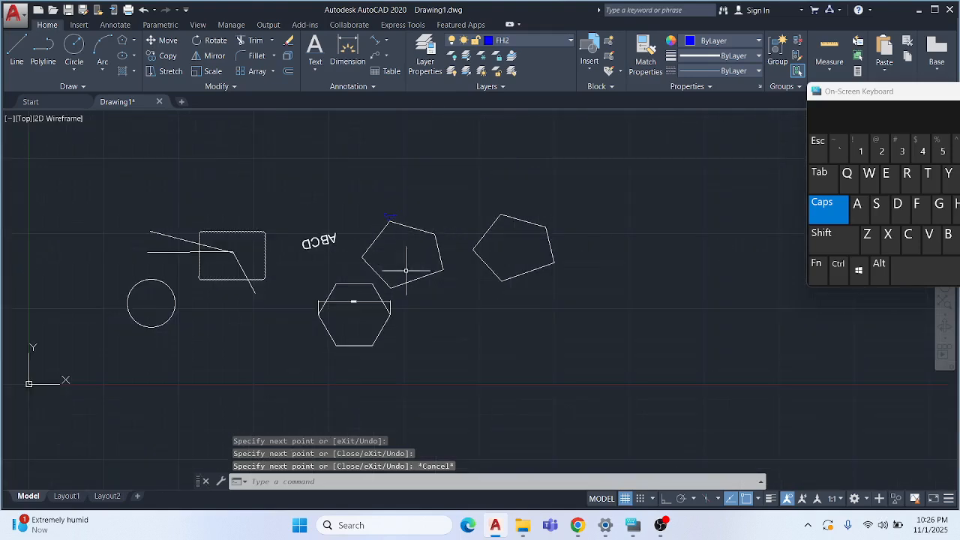
scroll(431, 266, up, 4)
scroll(372, 251, down, 2)
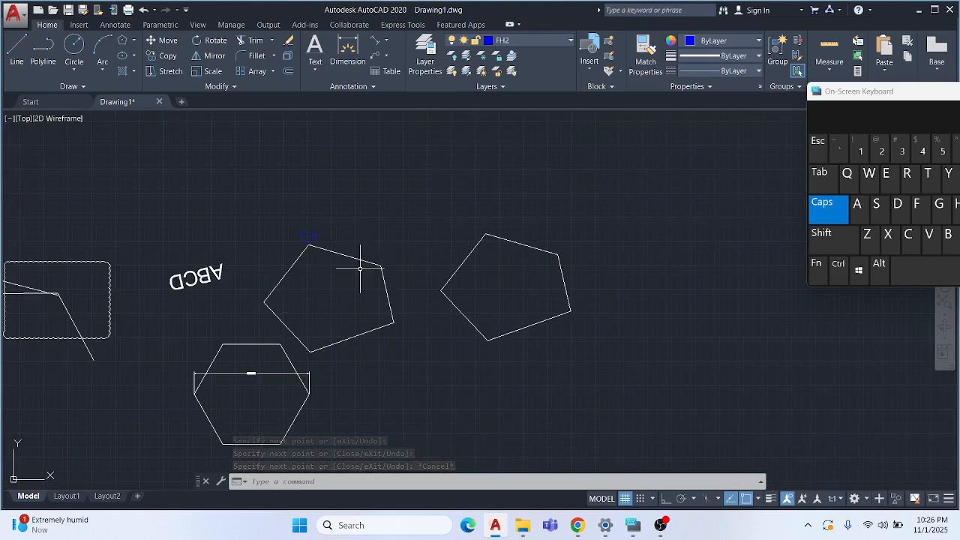
scroll(309, 229, up, 2)
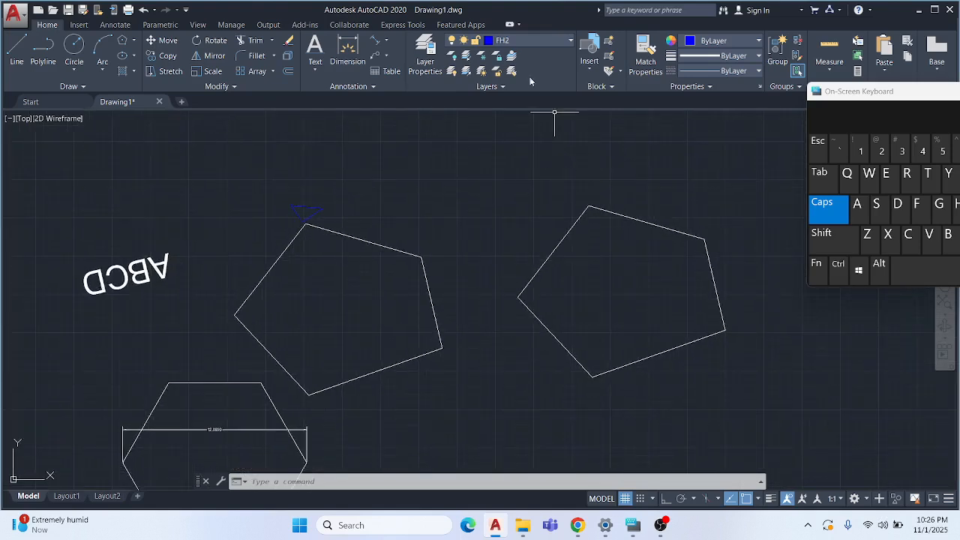
click(642, 70)
scroll(306, 212, up, 2)
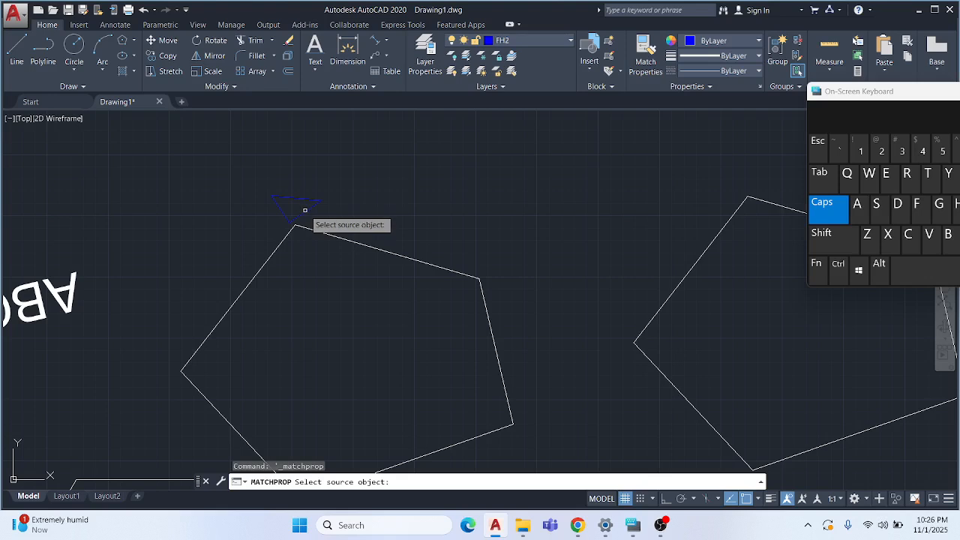
click(308, 211)
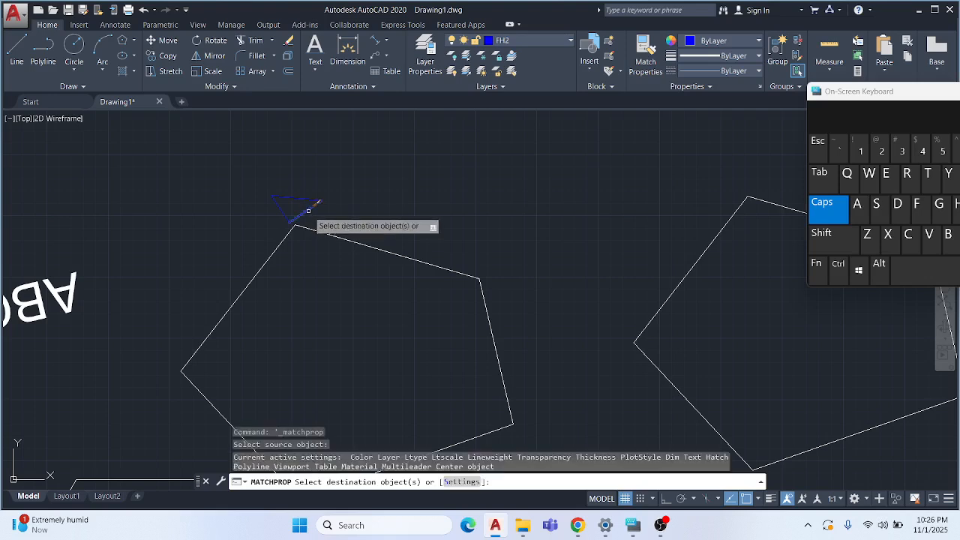
key(Return)
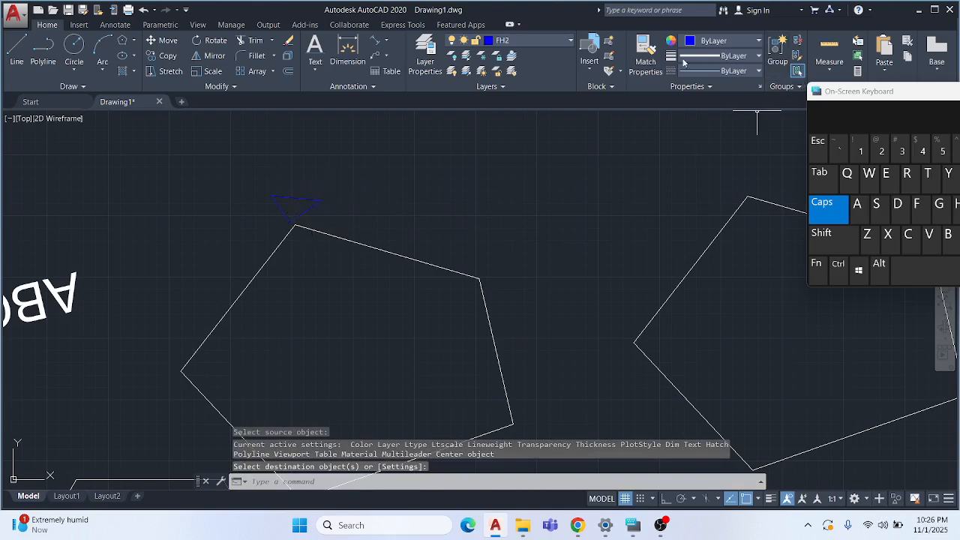
Match the properties of the blue triangle's side onto the pentagon directly below it
click(645, 54)
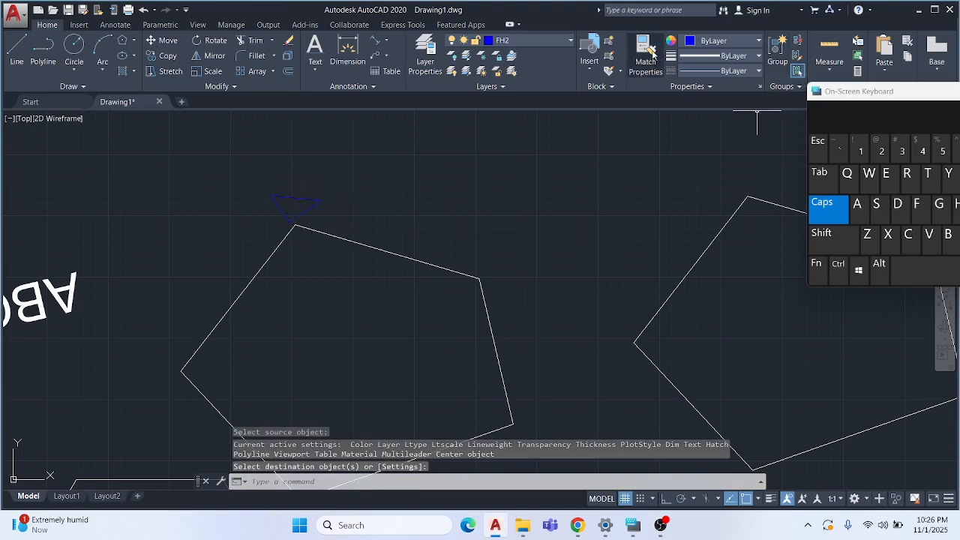
click(308, 209)
scroll(371, 229, up, 2)
click(372, 228)
click(291, 287)
scroll(490, 257, down, 1)
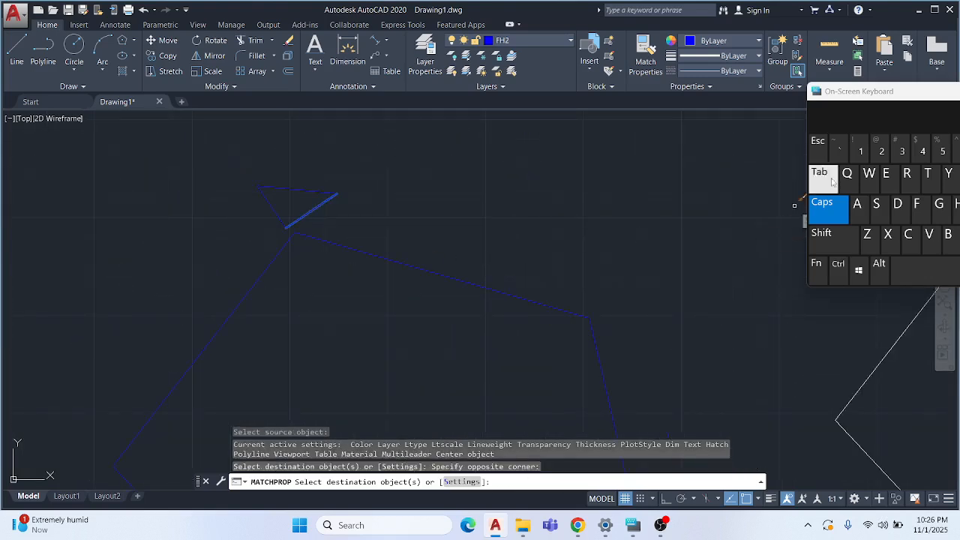
click(817, 141)
Confirm red as the colour of layer FH1 in the layer properties and make FH1 the current layer
scroll(426, 272, down, 3)
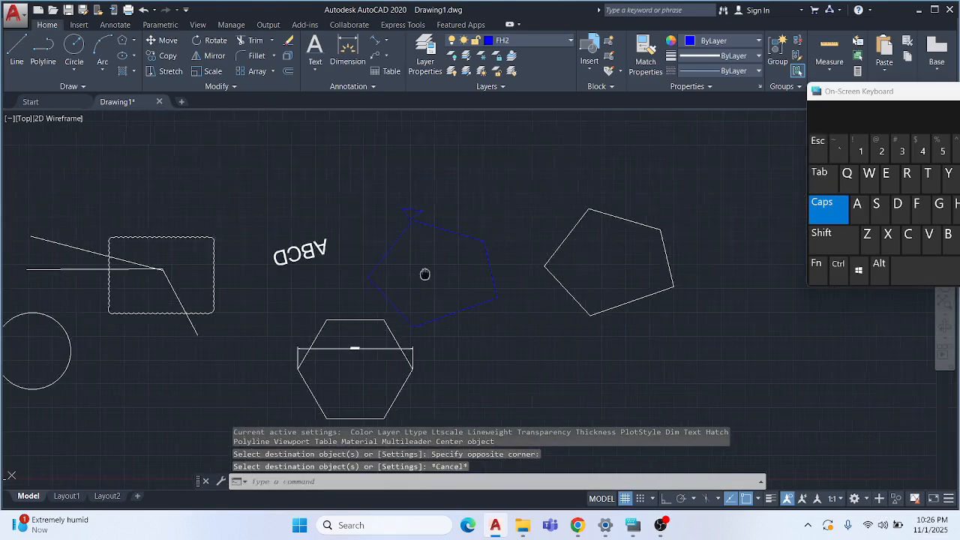
click(425, 53)
click(329, 110)
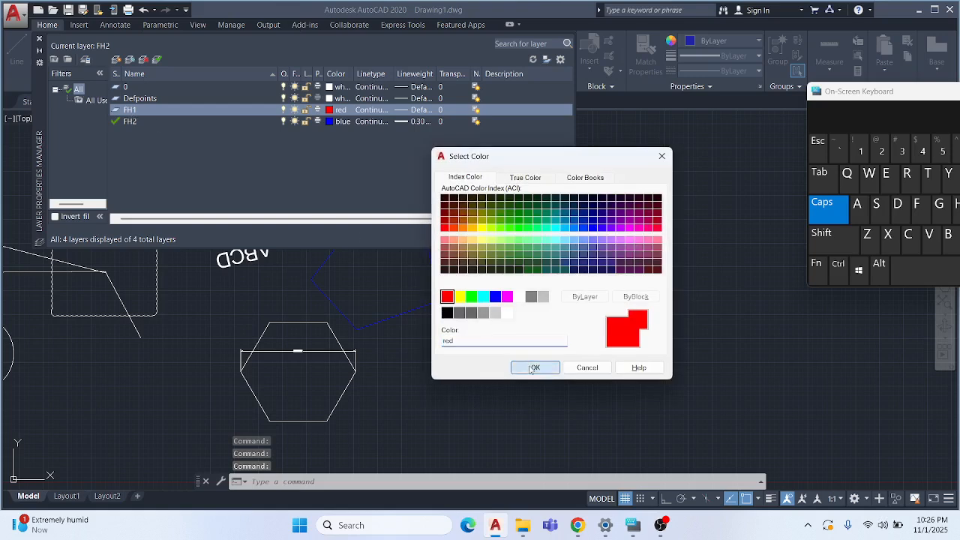
click(534, 366)
double_click(125, 111)
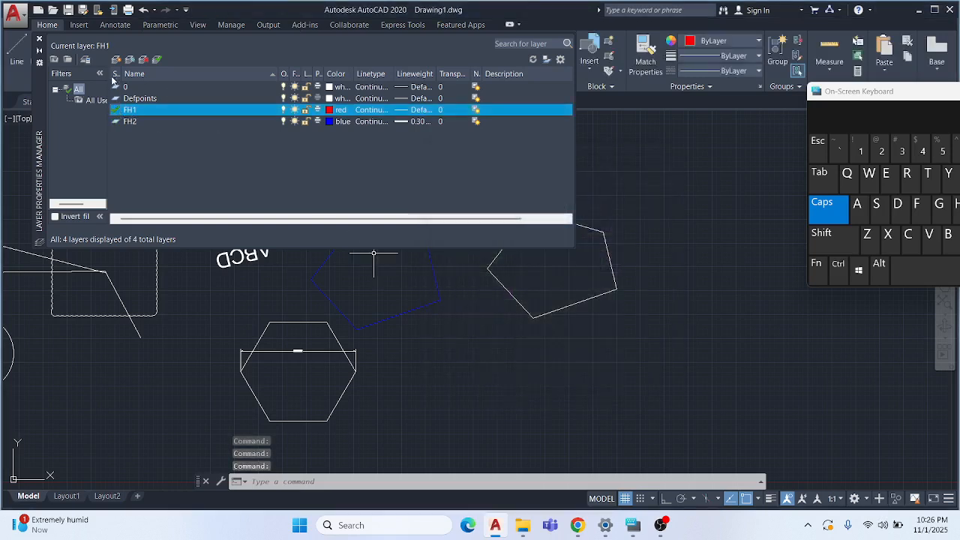
Draw a single, nearly horizontal line on layer FH1 above the gap between the two pentagons
click(17, 51)
click(527, 176)
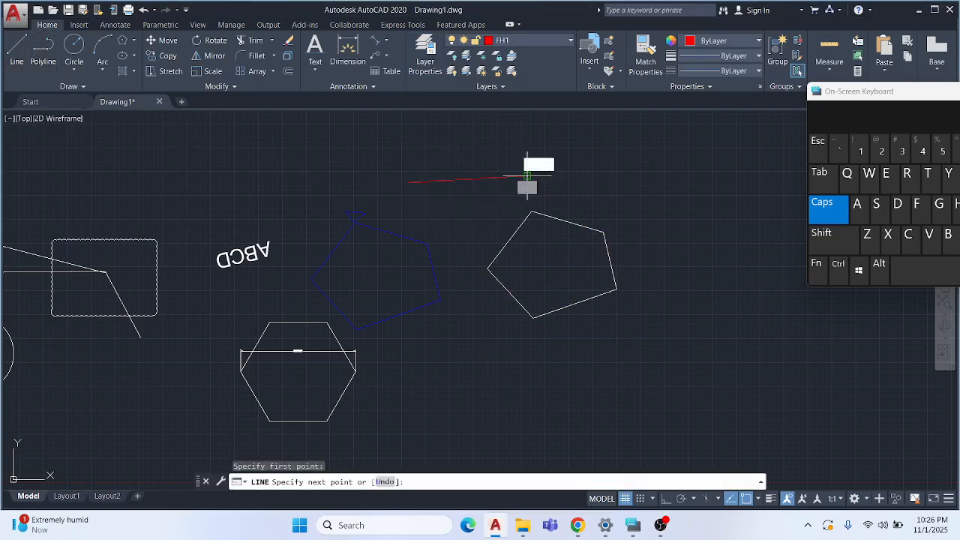
click(817, 141)
Match the red line's properties onto the rectangular revision cloud
click(645, 62)
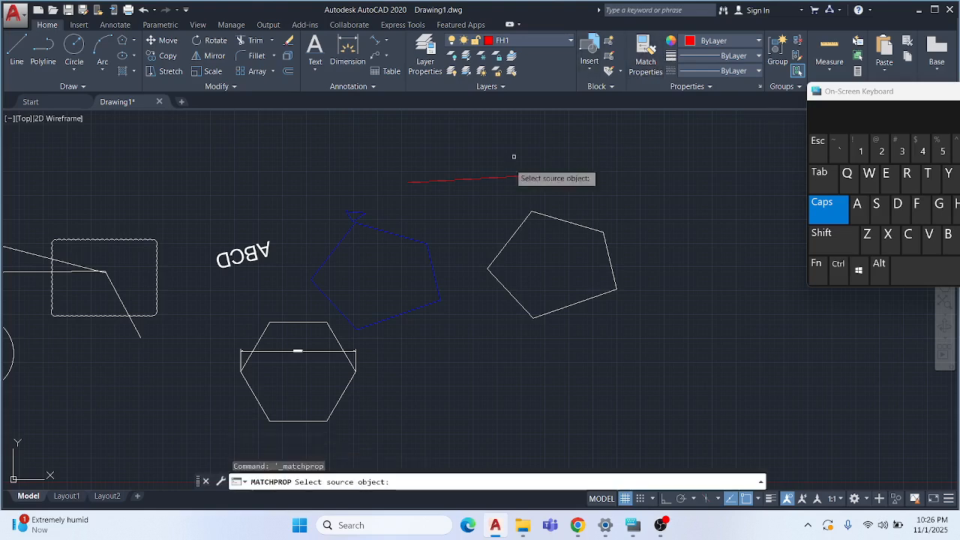
click(459, 178)
scroll(293, 191, down, 3)
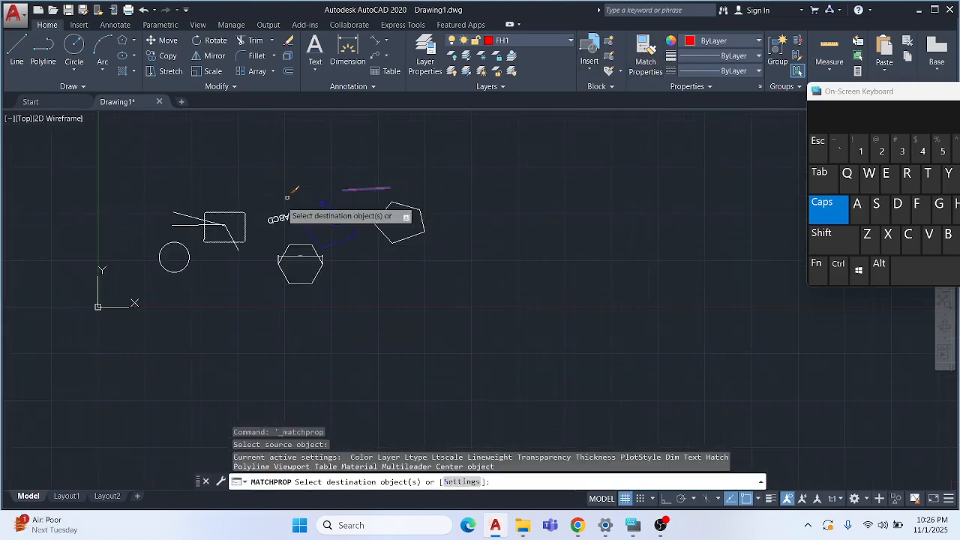
scroll(255, 210, up, 3)
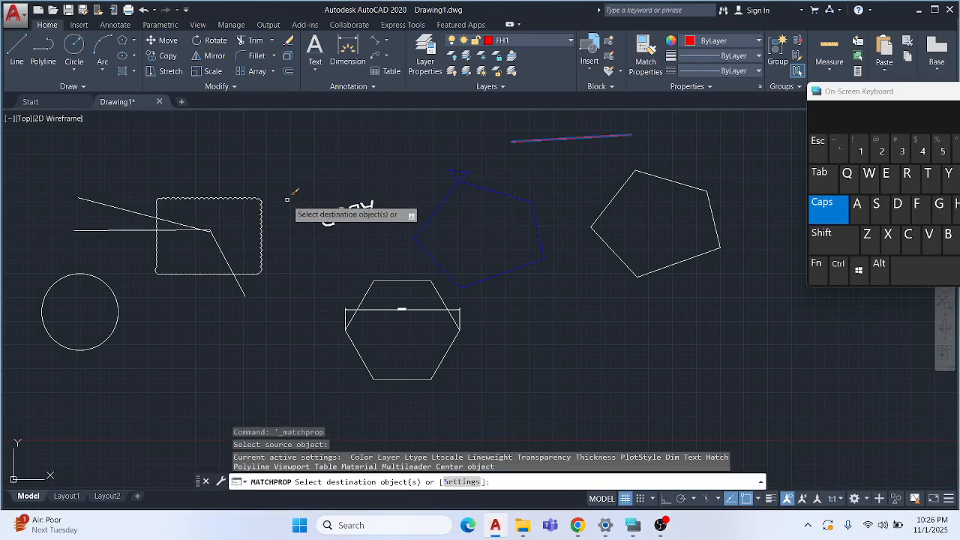
drag(293, 193, 242, 218)
click(813, 150)
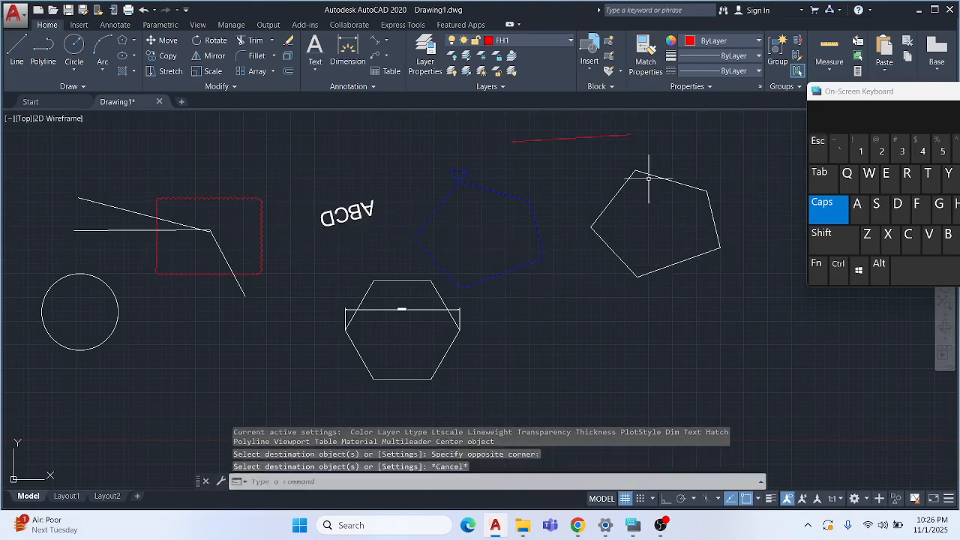
middle_drag(518, 162, 410, 187)
scroll(456, 162, down, 2)
middle_drag(591, 141, 502, 201)
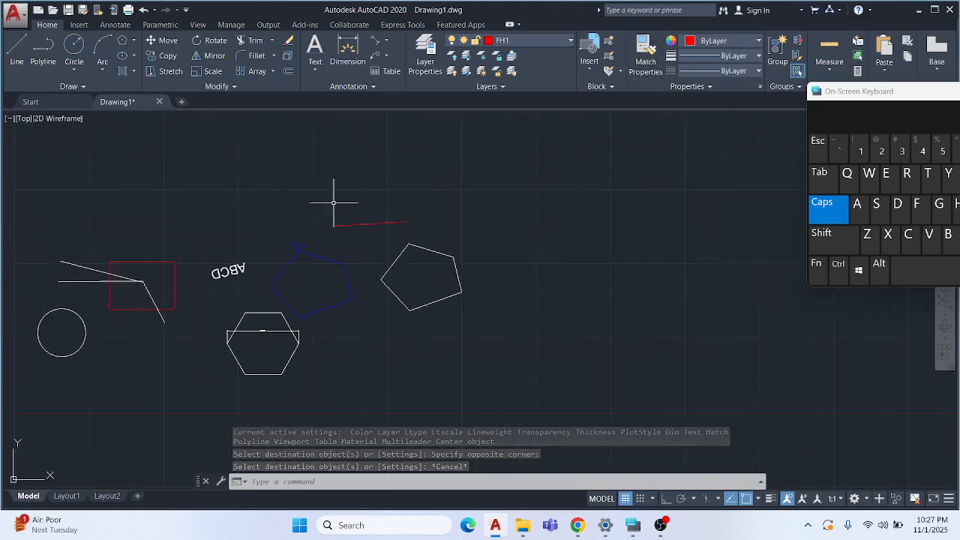
scroll(332, 199, up, 2)
middle_drag(399, 223, 379, 216)
middle_drag(529, 216, 500, 208)
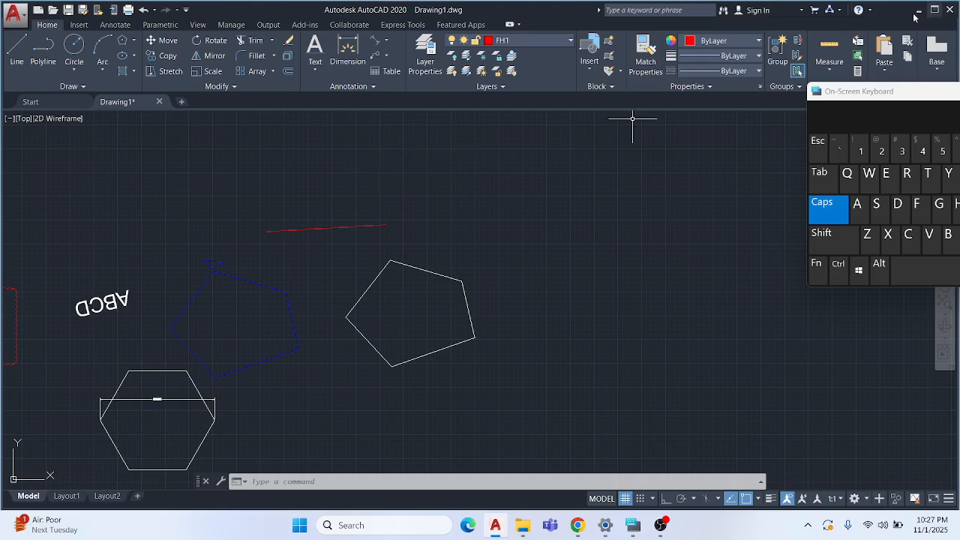
Close AutoCAD and save the changes to the Documents folder as Drawing10 in AutoCAD 2018 Drawing format
click(951, 10)
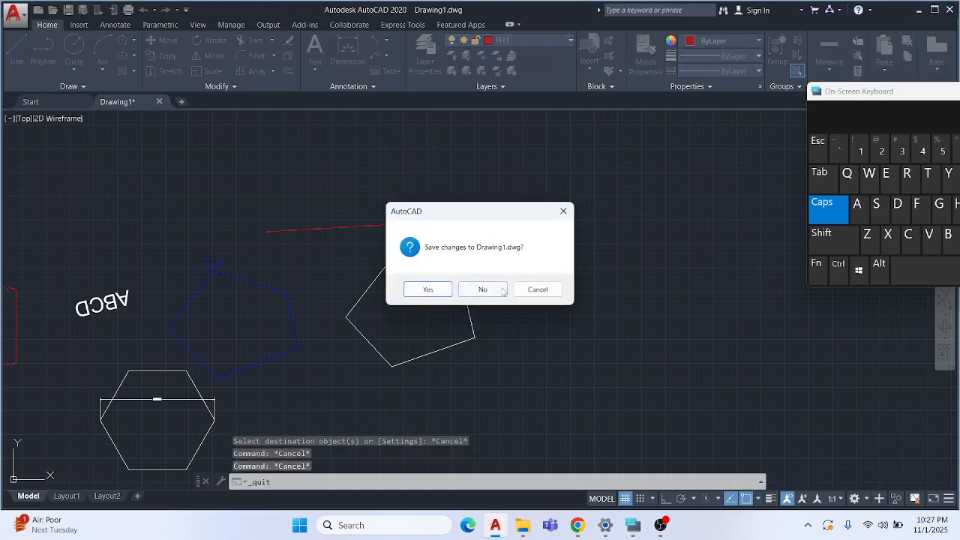
click(427, 291)
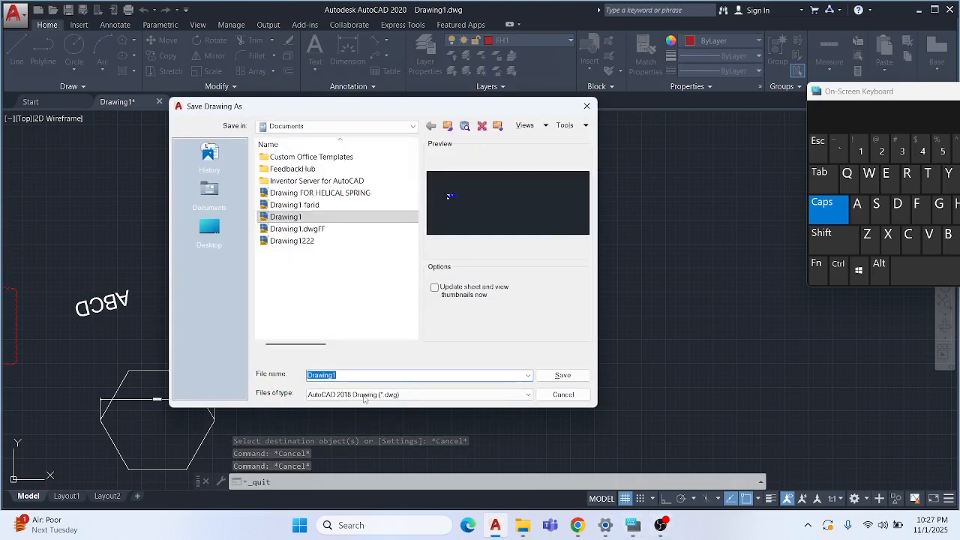
click(352, 378)
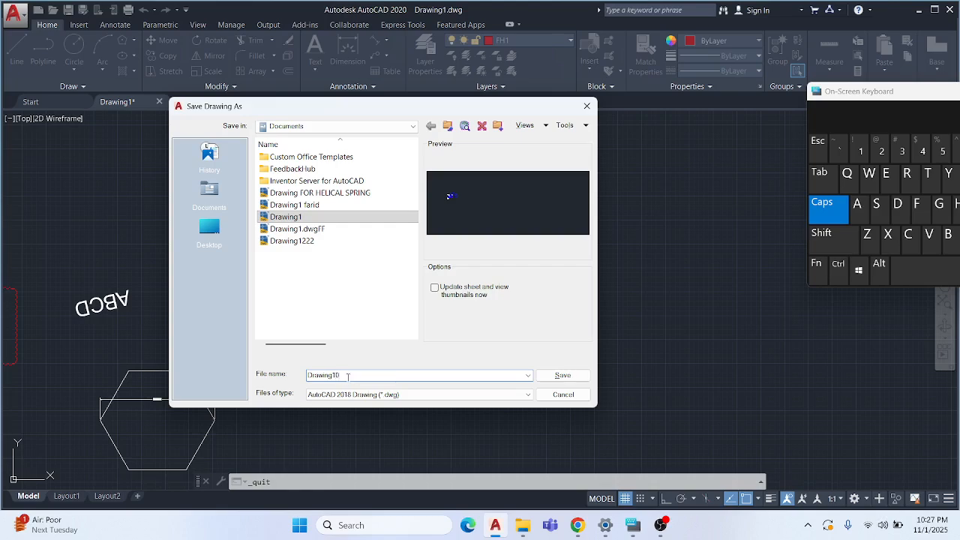
click(563, 375)
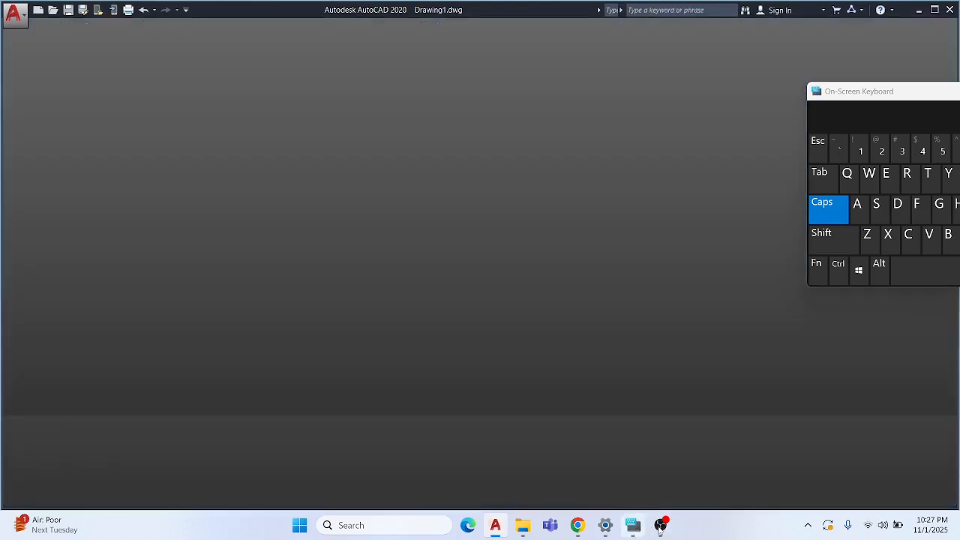